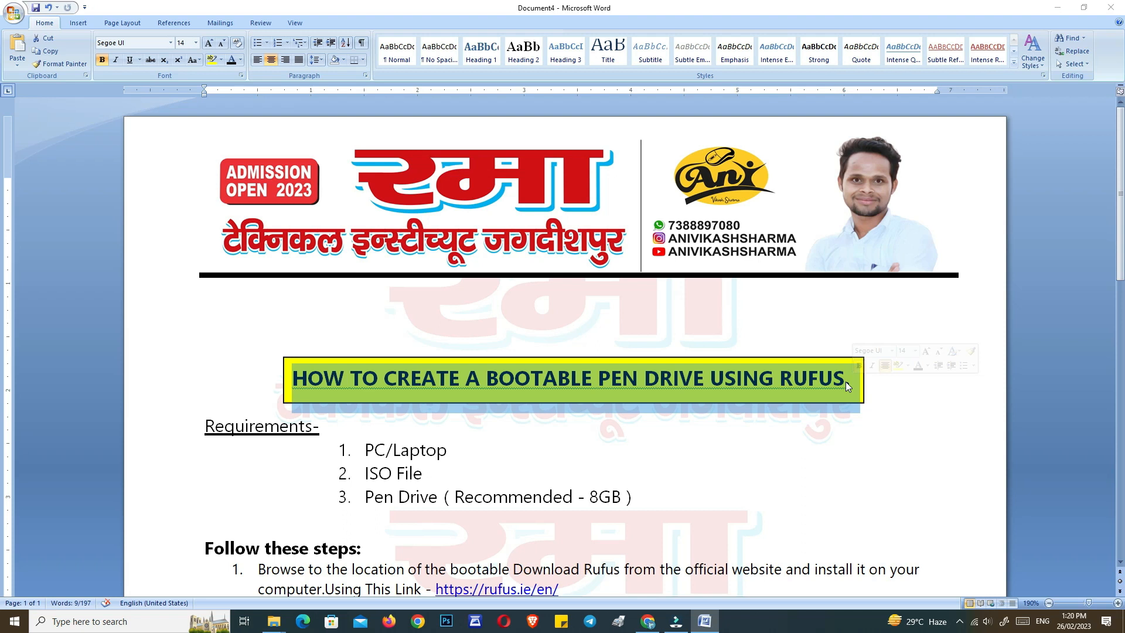
- Review the document's title and its first two requirements, the PC/Laptop and the ISO file
{"action": "type", "text": "."}
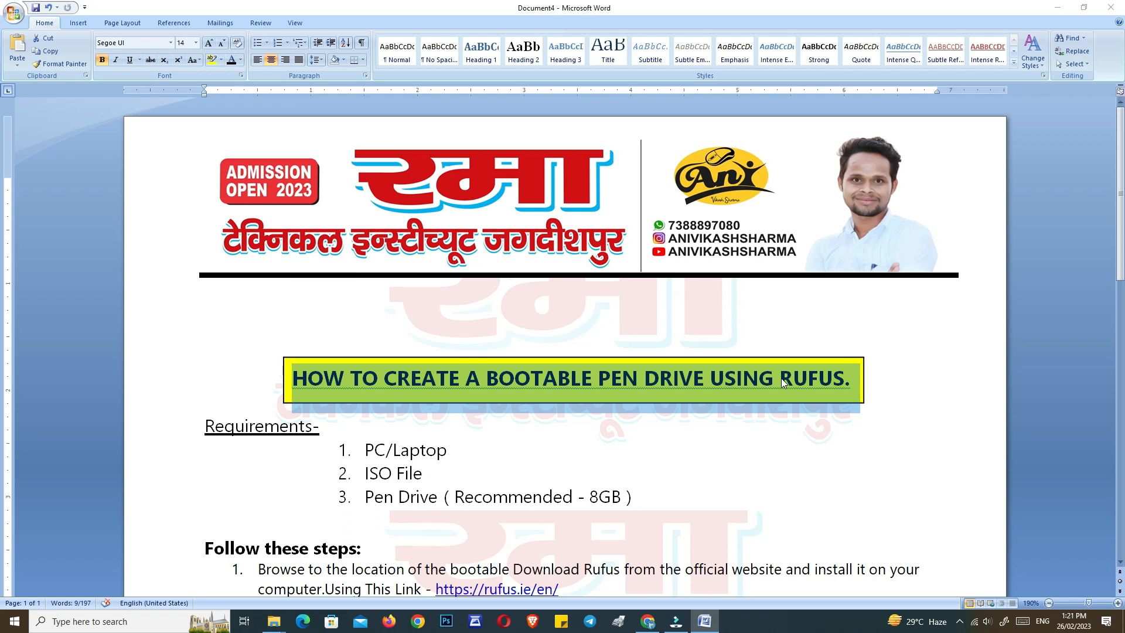
{"action": "left_click", "coordinate": [889, 384]}
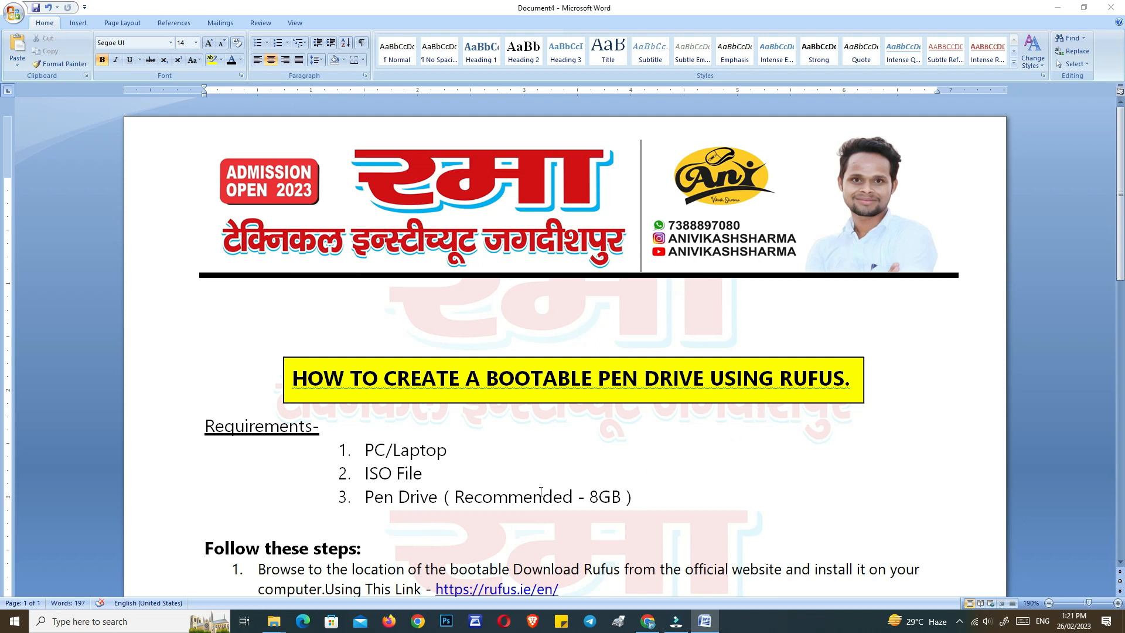
{"action": "double_click", "coordinate": [209, 426]}
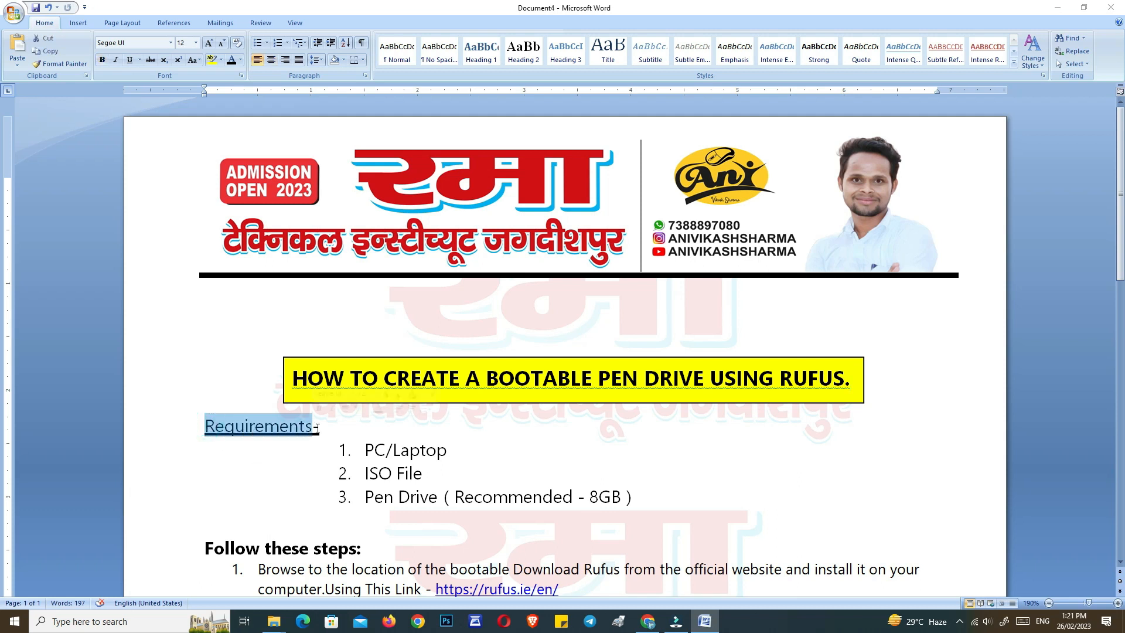
{"action": "left_click_drag", "start_coordinate": [365, 450], "coordinate": [455, 458]}
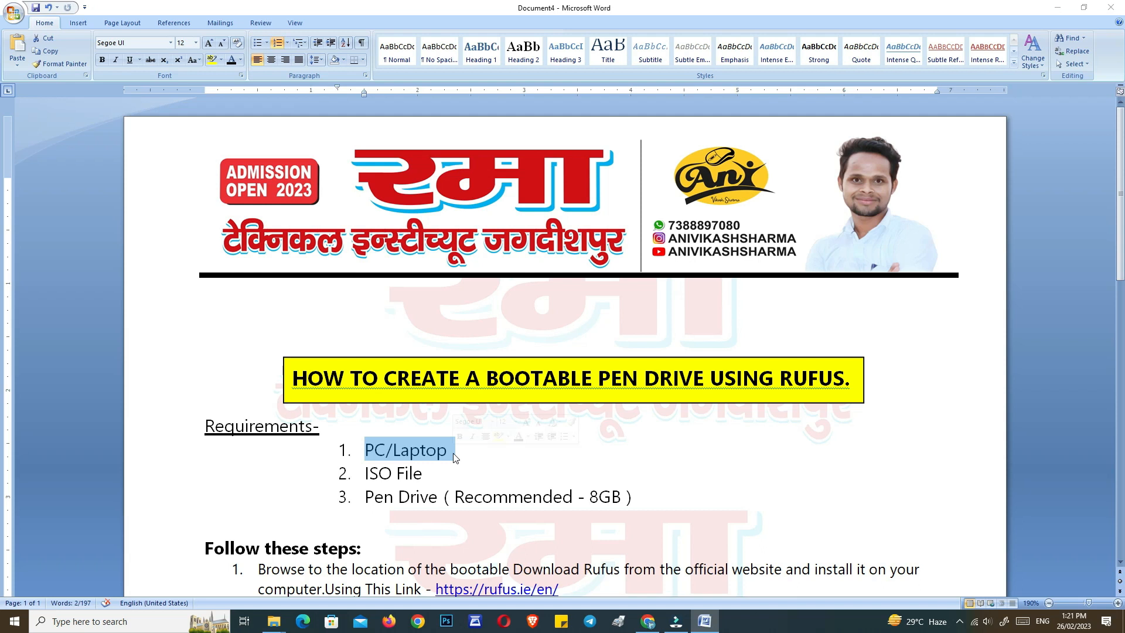
{"action": "left_click", "coordinate": [454, 454]}
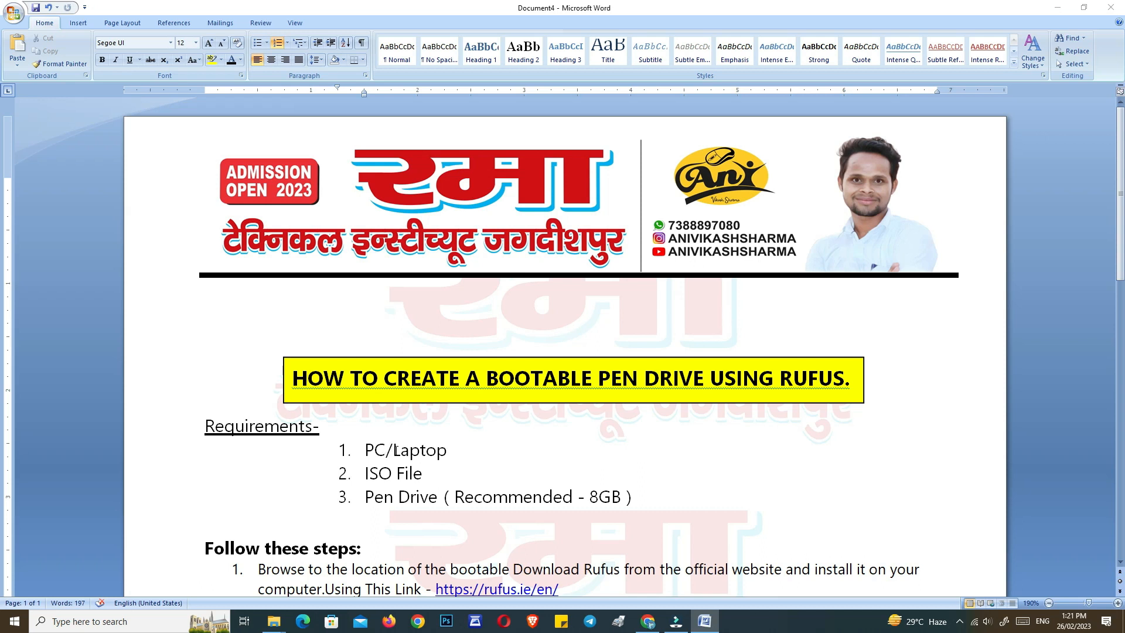
{"action": "left_click_drag", "start_coordinate": [394, 450], "coordinate": [452, 448]}
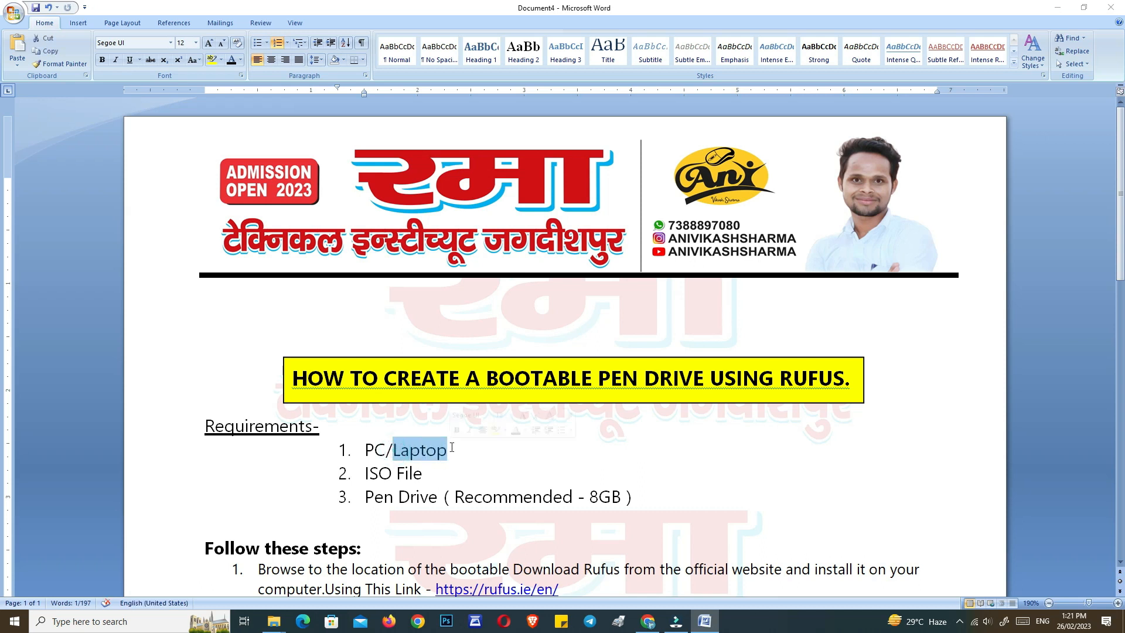
{"action": "left_click_drag", "start_coordinate": [365, 474], "coordinate": [431, 479]}
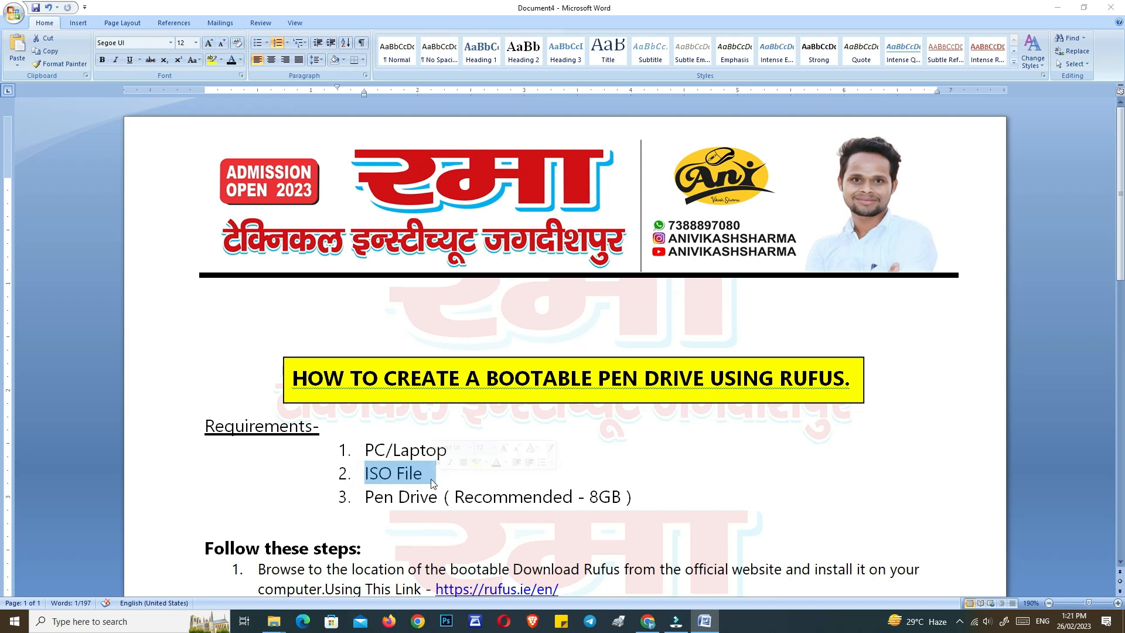
- Switch to File Explorer and open the Boot folder on Local Disk (D:) to view its disc image files
{"action": "left_click", "coordinate": [275, 622]}
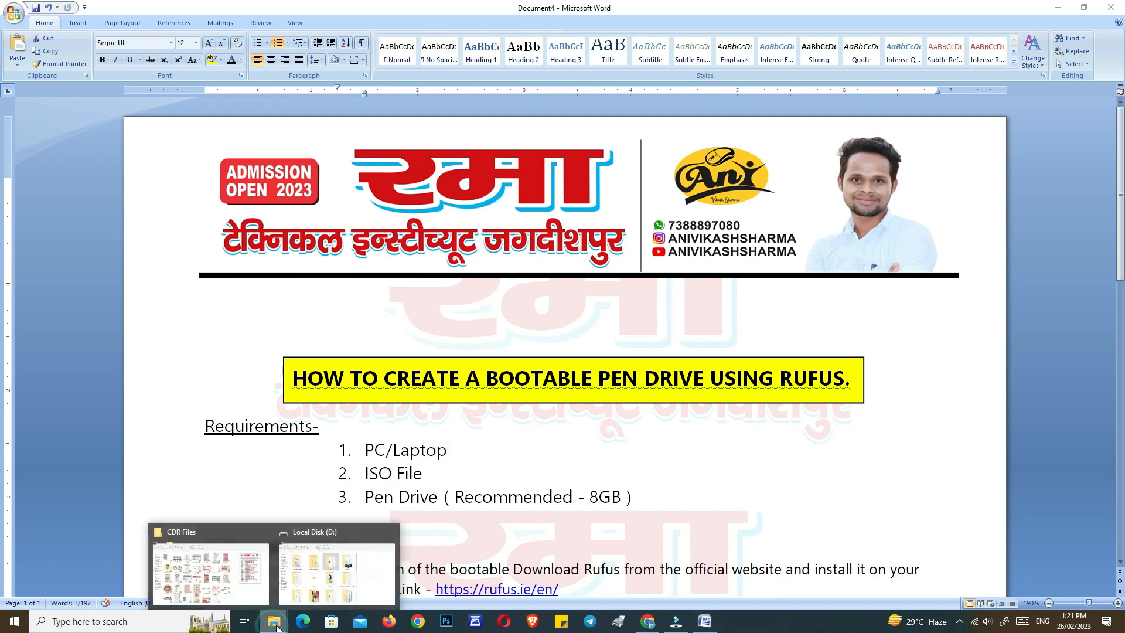
{"action": "left_click", "coordinate": [317, 580]}
{"action": "double_click", "coordinate": [507, 256]}
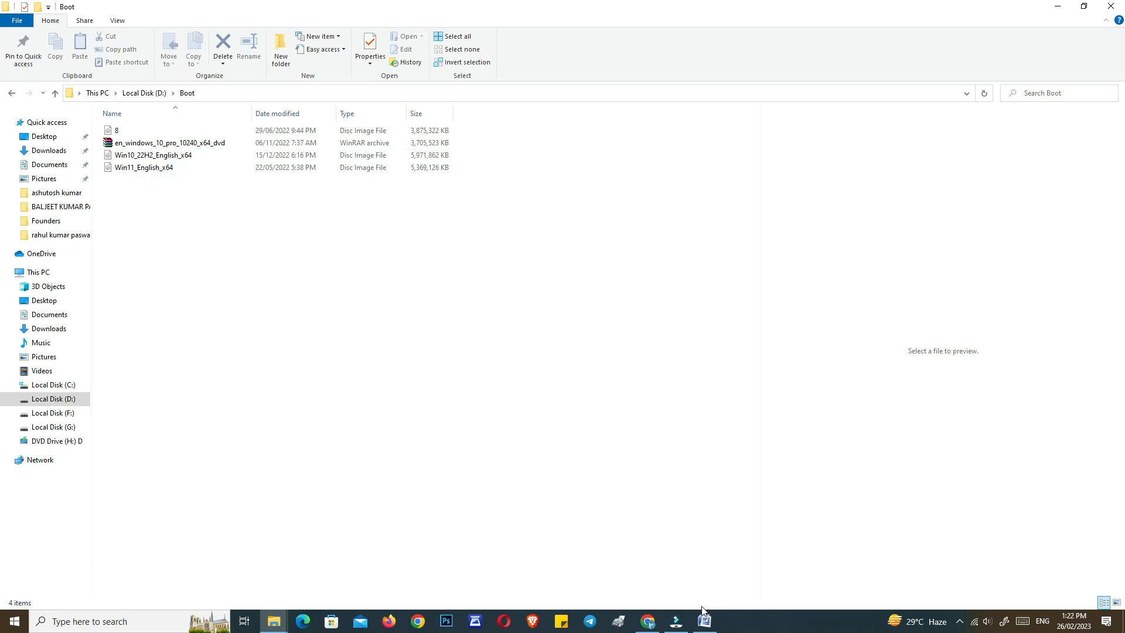
- Return to the Word document and highlight the pen drive requirement with its recommended 8GB size
{"action": "left_click", "coordinate": [704, 621]}
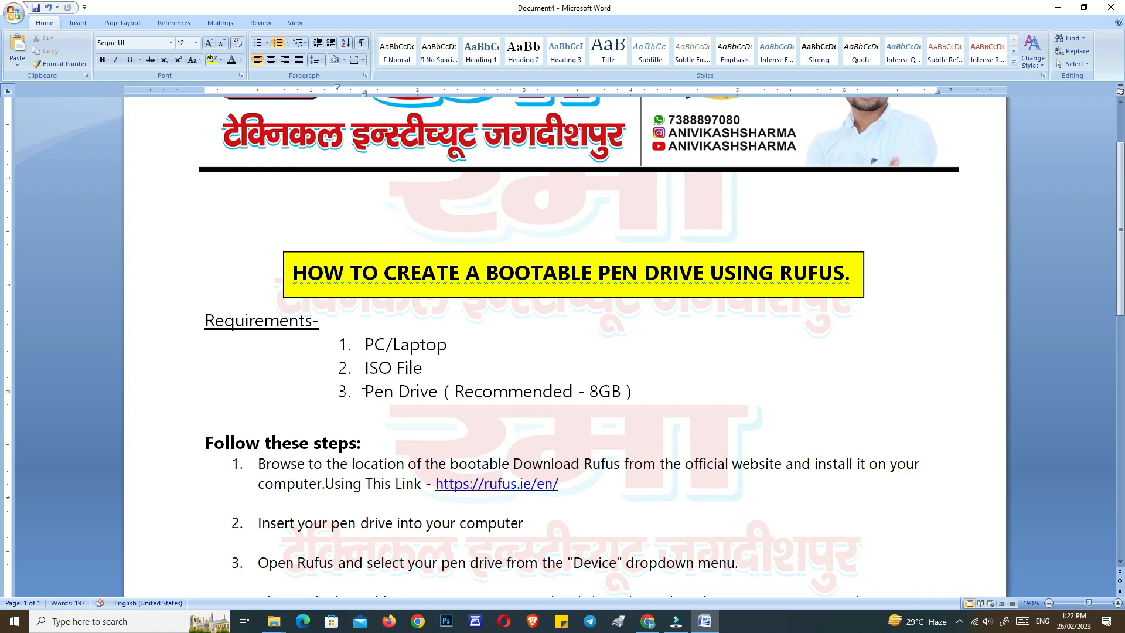
{"action": "left_click_drag", "start_coordinate": [365, 393], "coordinate": [616, 391]}
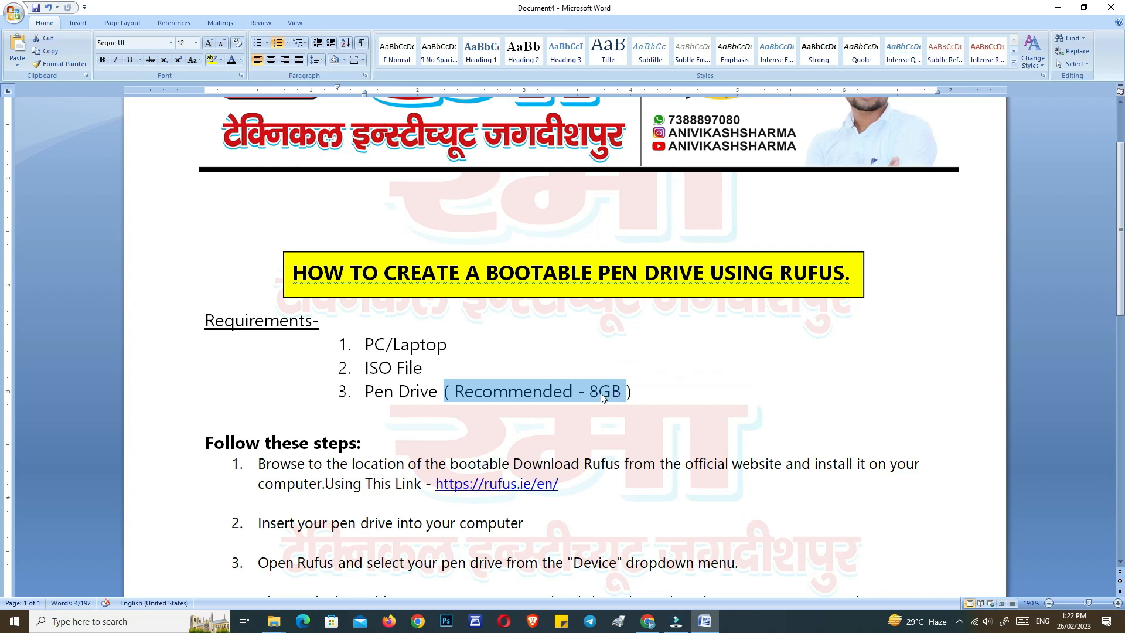
{"action": "left_click", "coordinate": [588, 392]}
{"action": "left_click", "coordinate": [620, 391]}
{"action": "left_click_drag", "start_coordinate": [620, 391], "coordinate": [456, 392]}
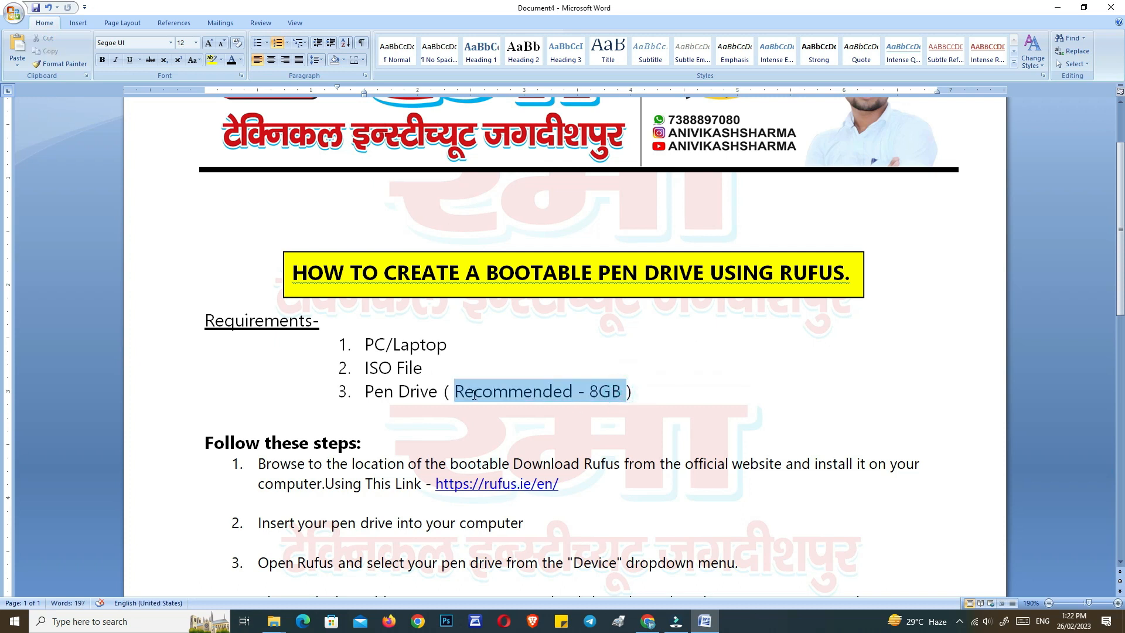
{"action": "left_click", "coordinate": [478, 404]}
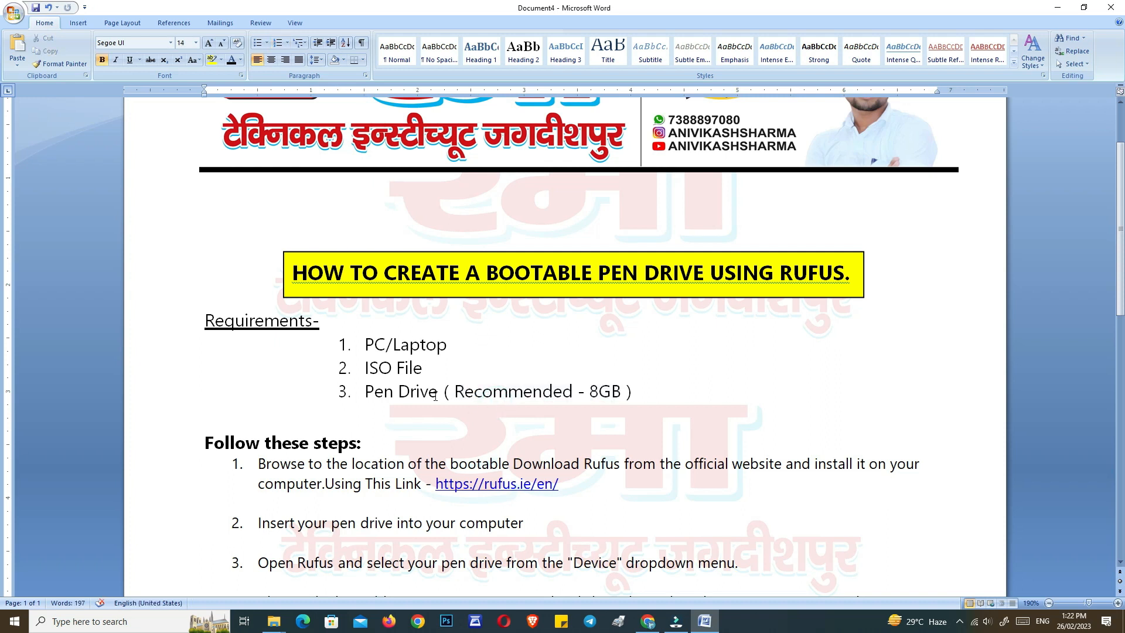
{"action": "left_click_drag", "start_coordinate": [455, 392], "coordinate": [616, 391]}
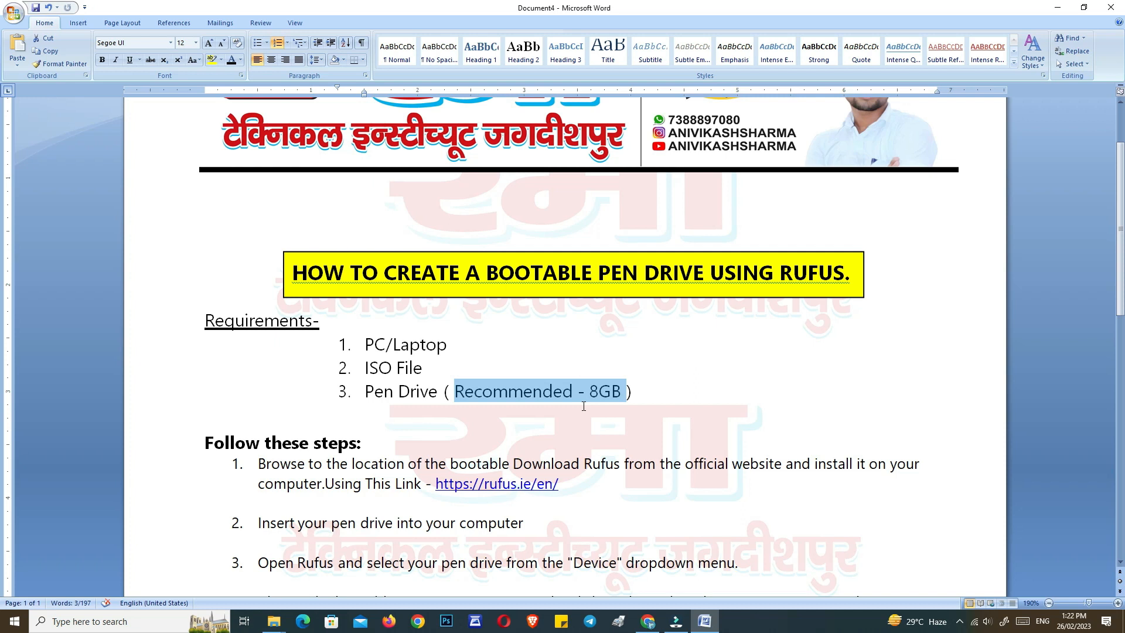
- Open This PC in File Explorer and check the drive list for the inserted pen drive
{"action": "key", "text": "super"}
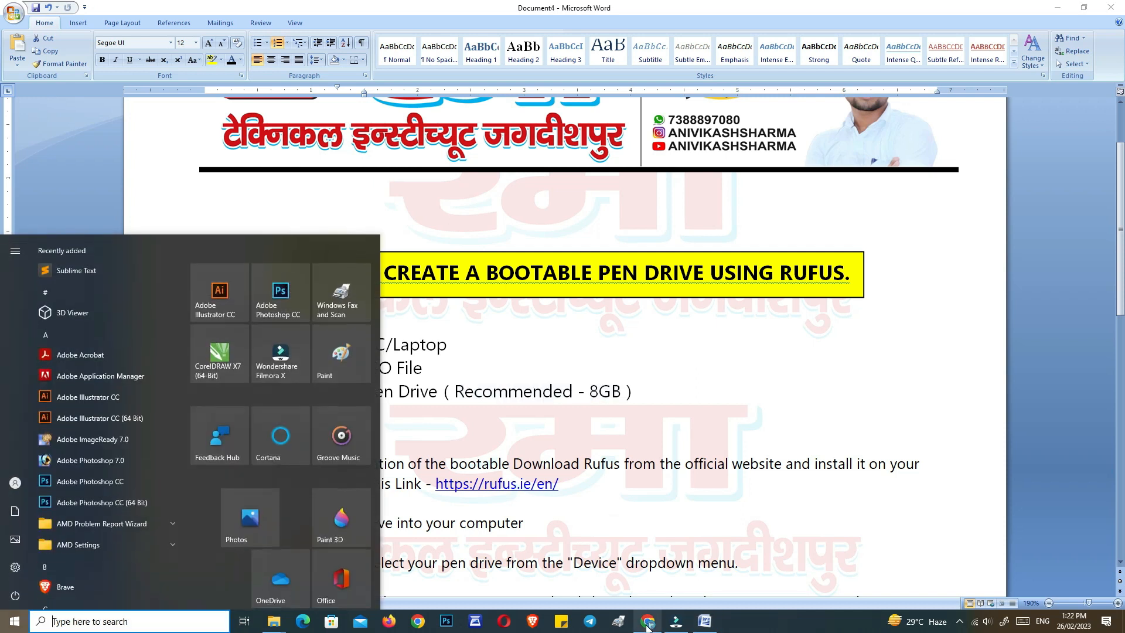
{"action": "key", "text": "super+e"}
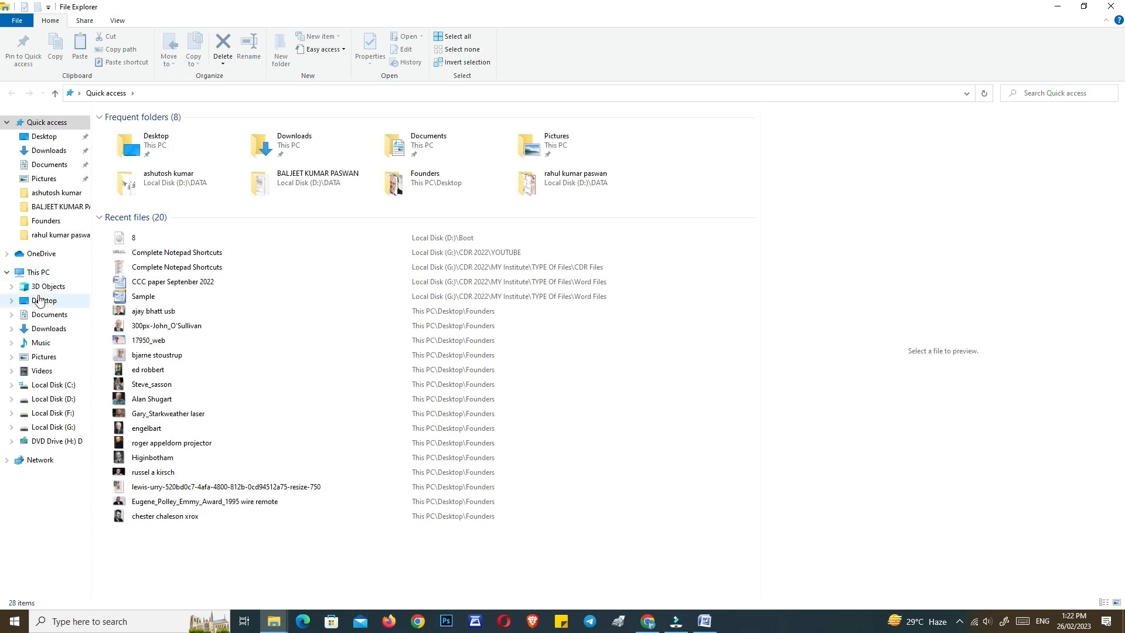
{"action": "left_click", "coordinate": [46, 273]}
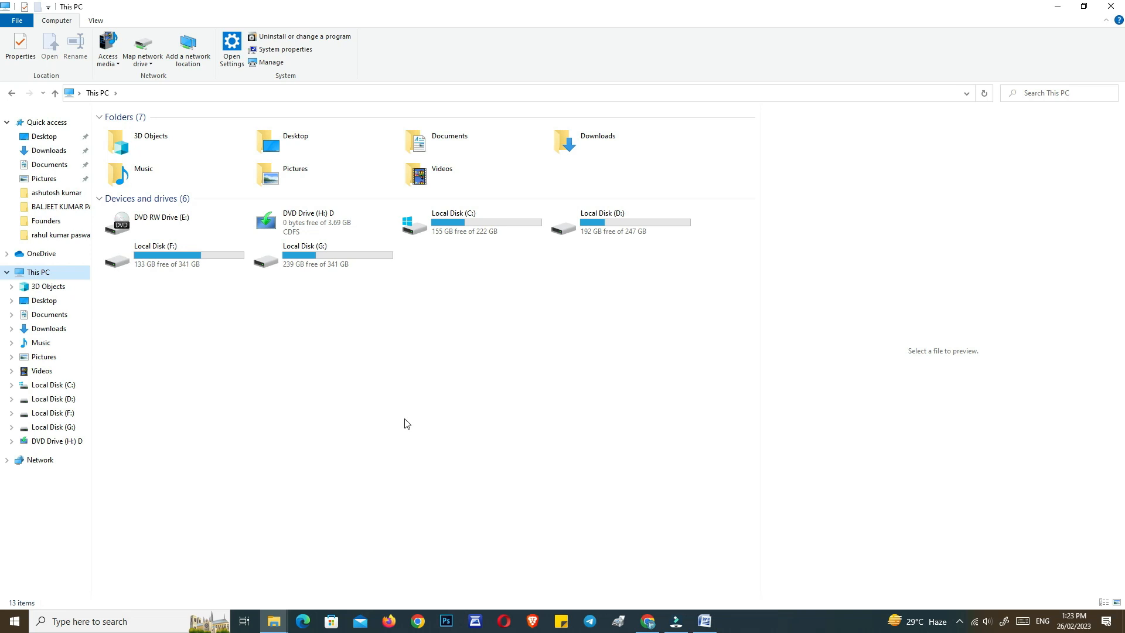
{"action": "left_click", "coordinate": [1109, 5]}
{"action": "left_click", "coordinate": [38, 272]}
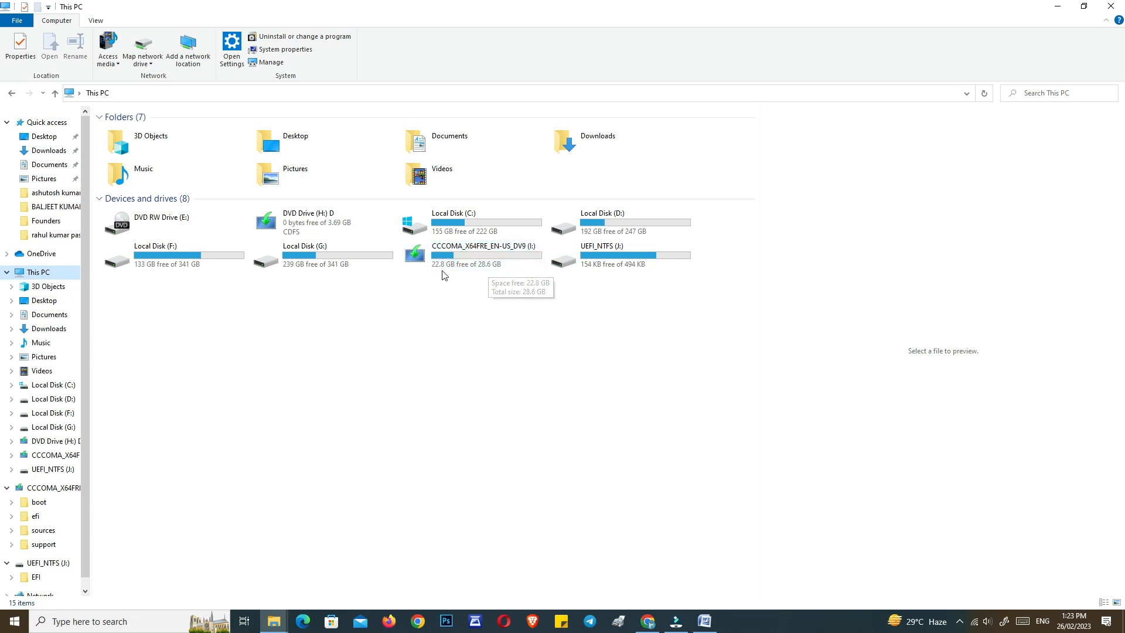
{"action": "key", "text": "alt+Tab"}
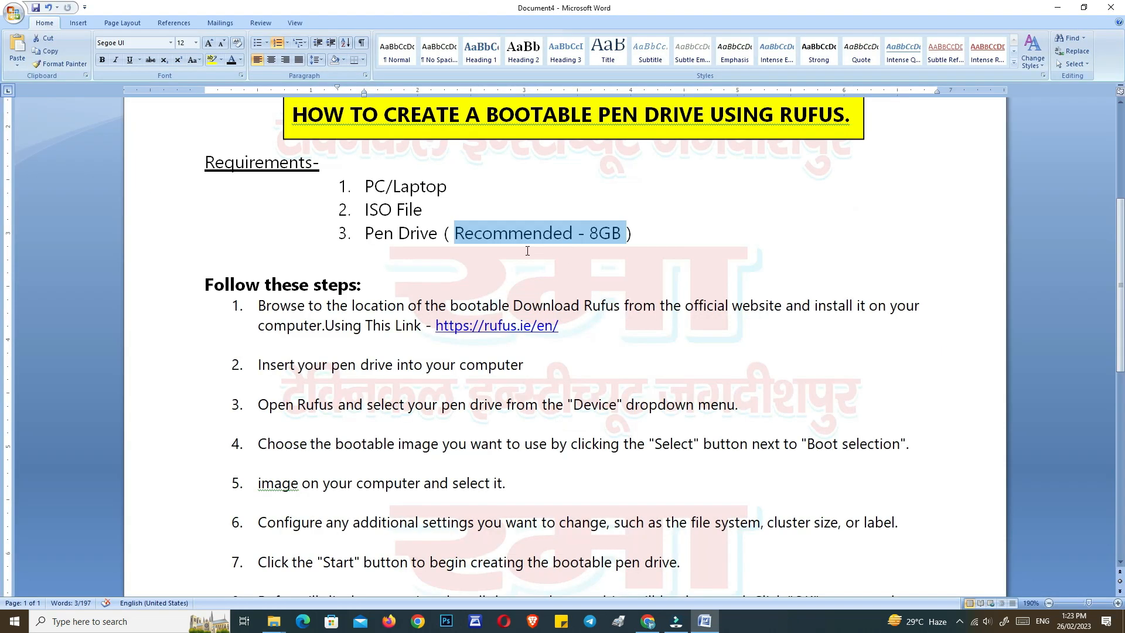
{"action": "left_click_drag", "start_coordinate": [204, 281], "coordinate": [368, 286]}
{"action": "scroll", "coordinate": [454, 273], "scroll_direction": "down", "scroll_amount": 1}
{"action": "left_click_drag", "start_coordinate": [600, 277], "coordinate": [272, 255]}
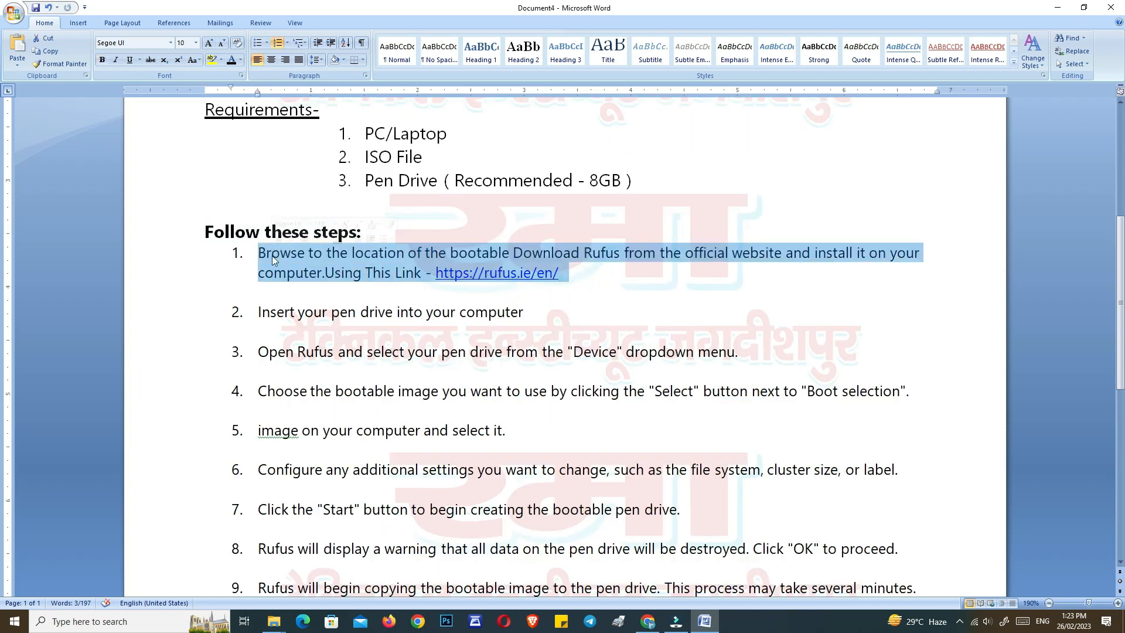
{"action": "left_click", "coordinate": [341, 272]}
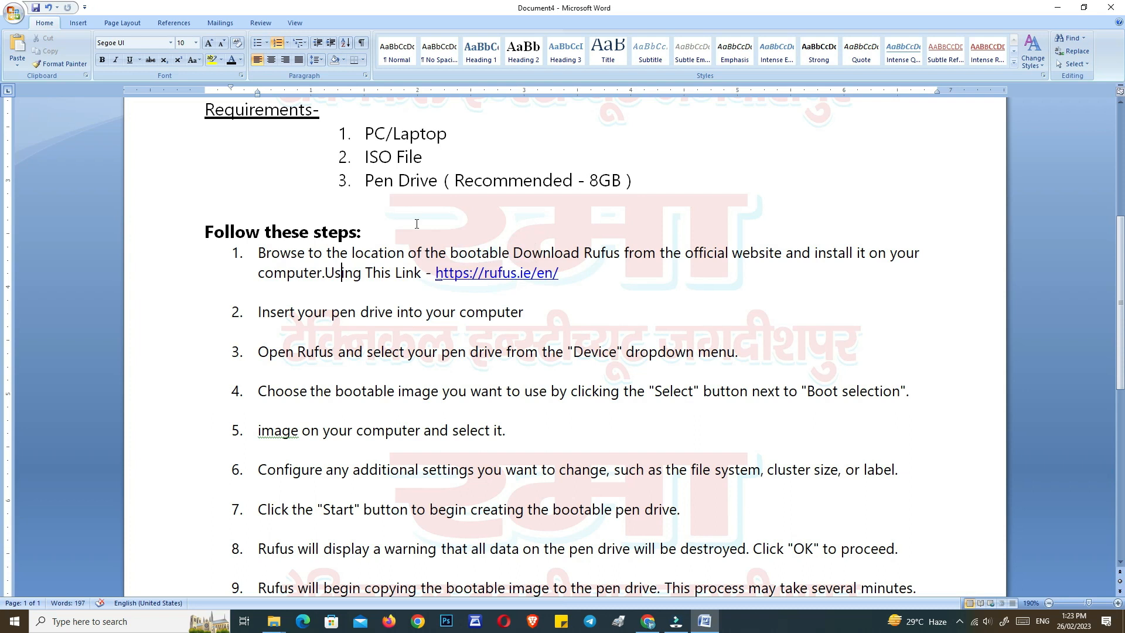
{"action": "left_click_drag", "start_coordinate": [436, 274], "coordinate": [562, 274]}
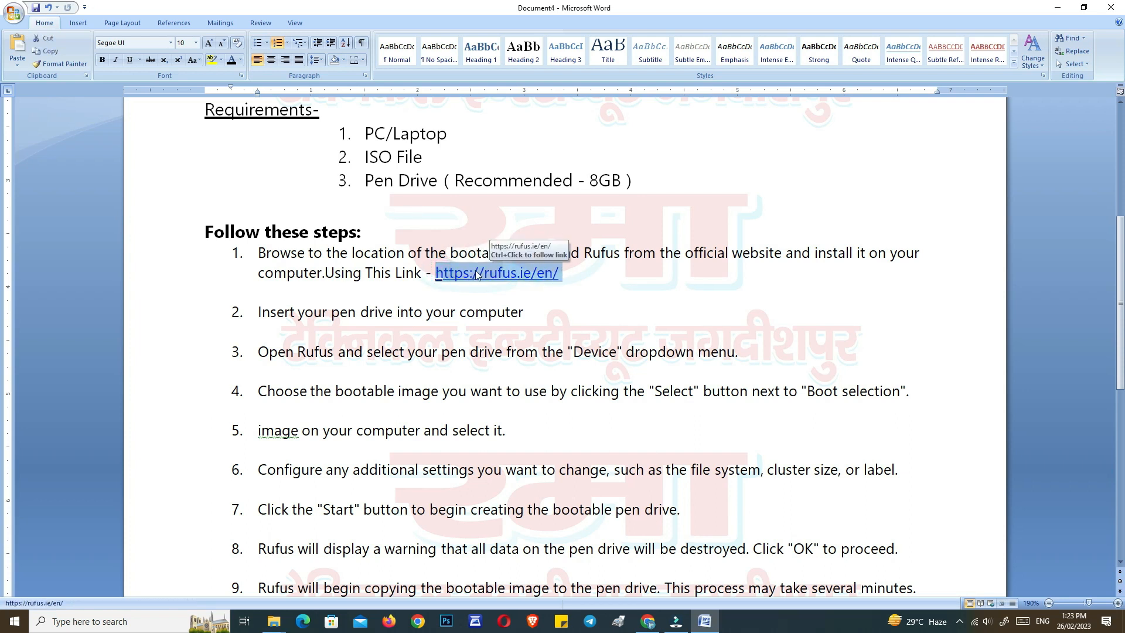
- Switch to Chrome, download Rufus 3.21 from the rufus.ie/en/ page and run the downloaded file
{"action": "left_click", "coordinate": [644, 625]}
{"action": "scroll", "coordinate": [322, 343], "scroll_direction": "up", "scroll_amount": 10}
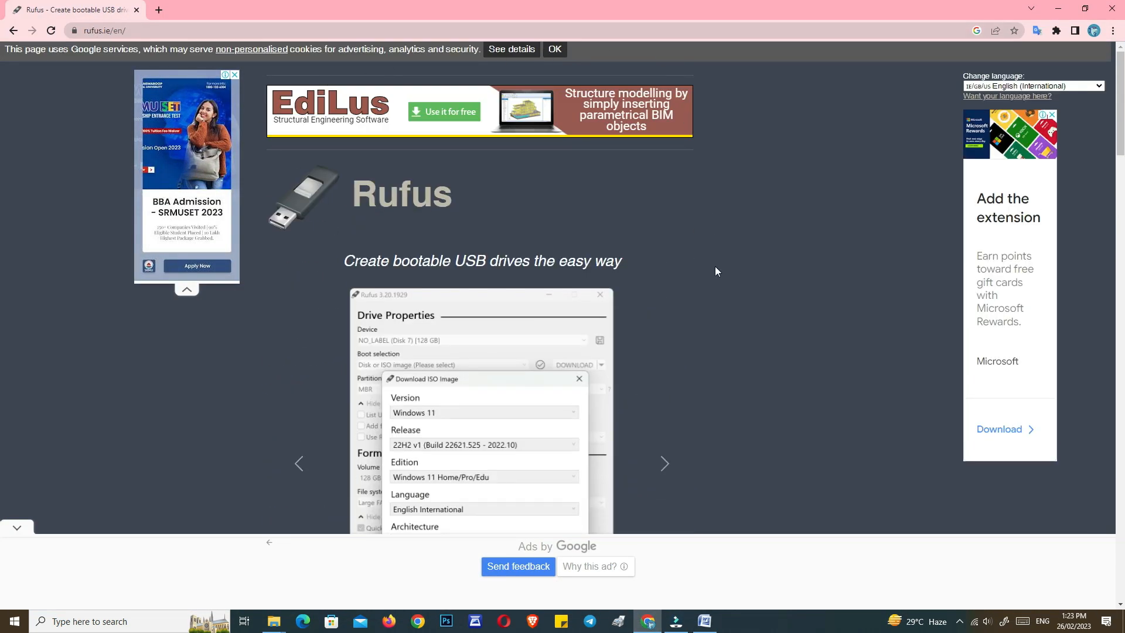
{"action": "scroll", "coordinate": [328, 317], "scroll_direction": "down", "scroll_amount": 10}
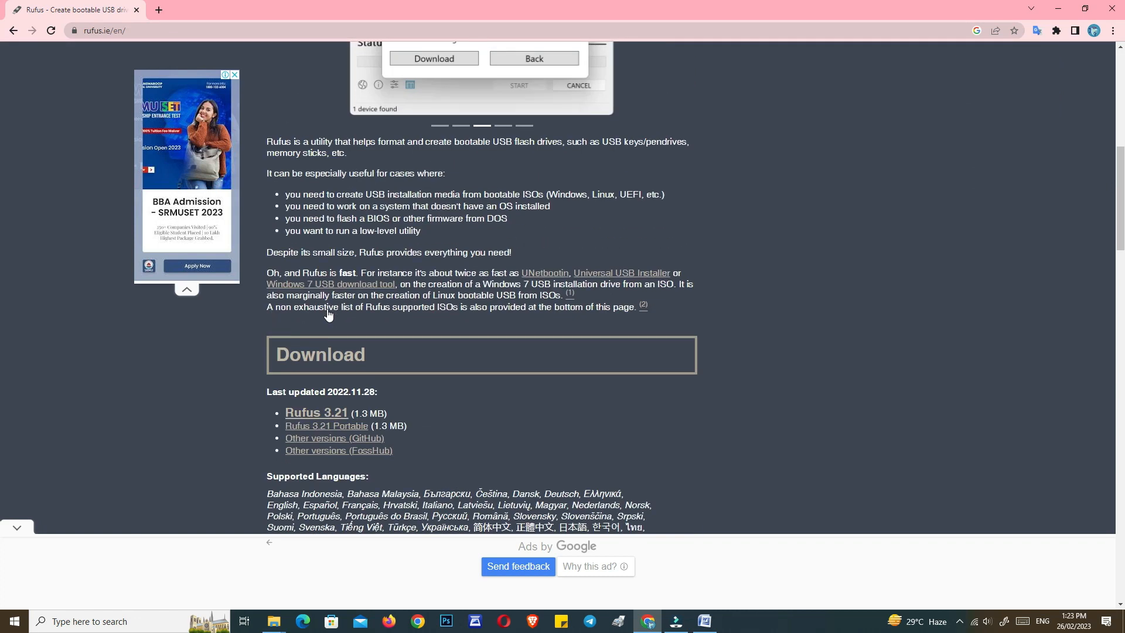
{"action": "scroll", "coordinate": [343, 177], "scroll_direction": "down", "scroll_amount": 1}
{"action": "left_click_drag", "start_coordinate": [1122, 199], "coordinate": [1123, 229]}
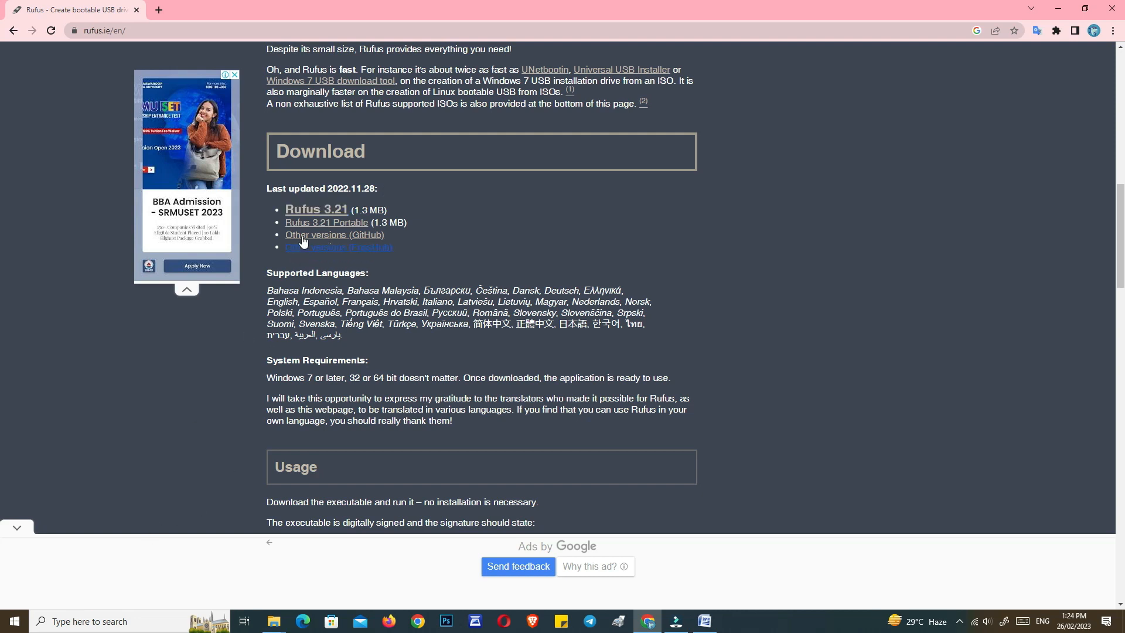
{"action": "left_click", "coordinate": [332, 210]}
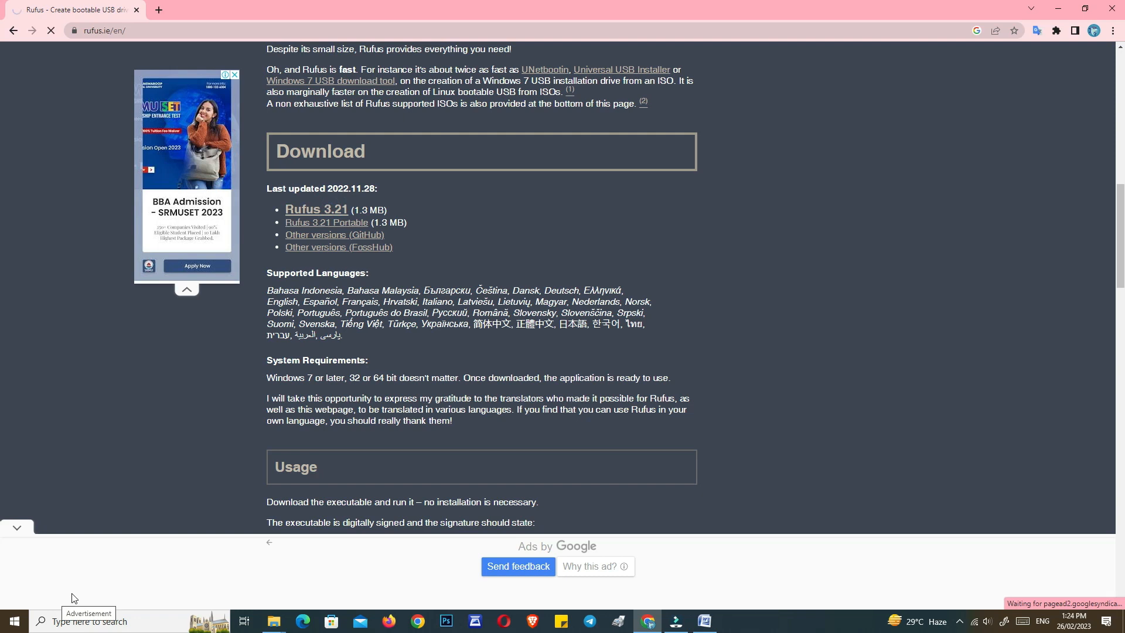
{"action": "left_click", "coordinate": [79, 591]}
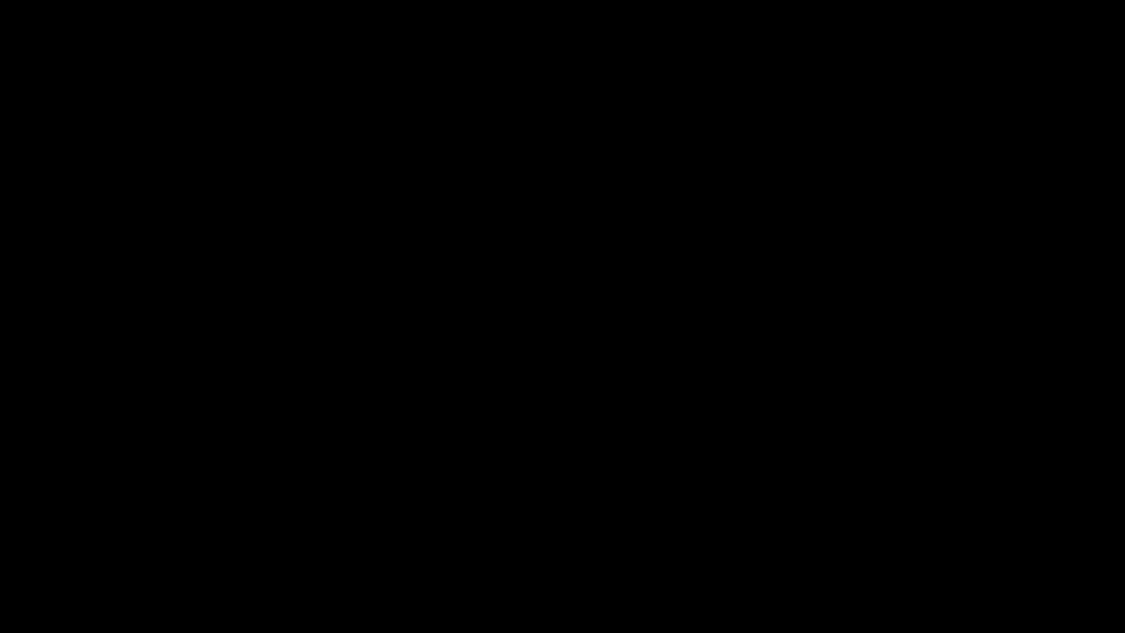
{"action": "left_click", "coordinate": [505, 389]}
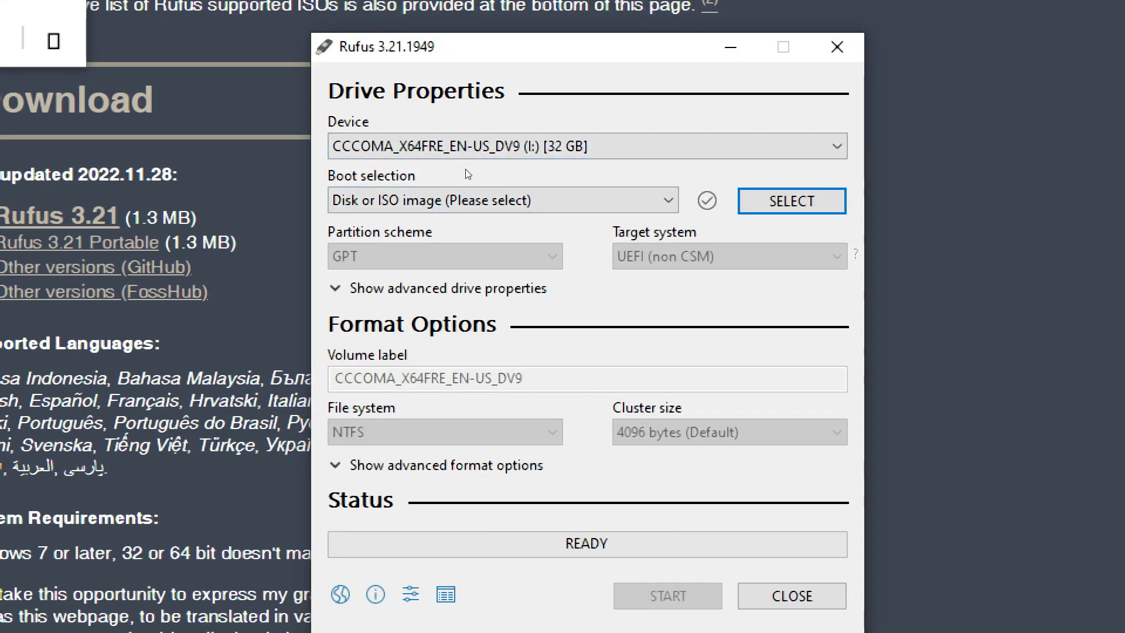
- Choose the pen drive CCCOMA_X64FRE_EN-US_DV9 (I:) [32 GB] as the Rufus device
{"action": "left_click", "coordinate": [491, 156]}
{"action": "left_click", "coordinate": [491, 156]}
{"action": "left_click", "coordinate": [491, 156]}
{"action": "left_click", "coordinate": [513, 187]}
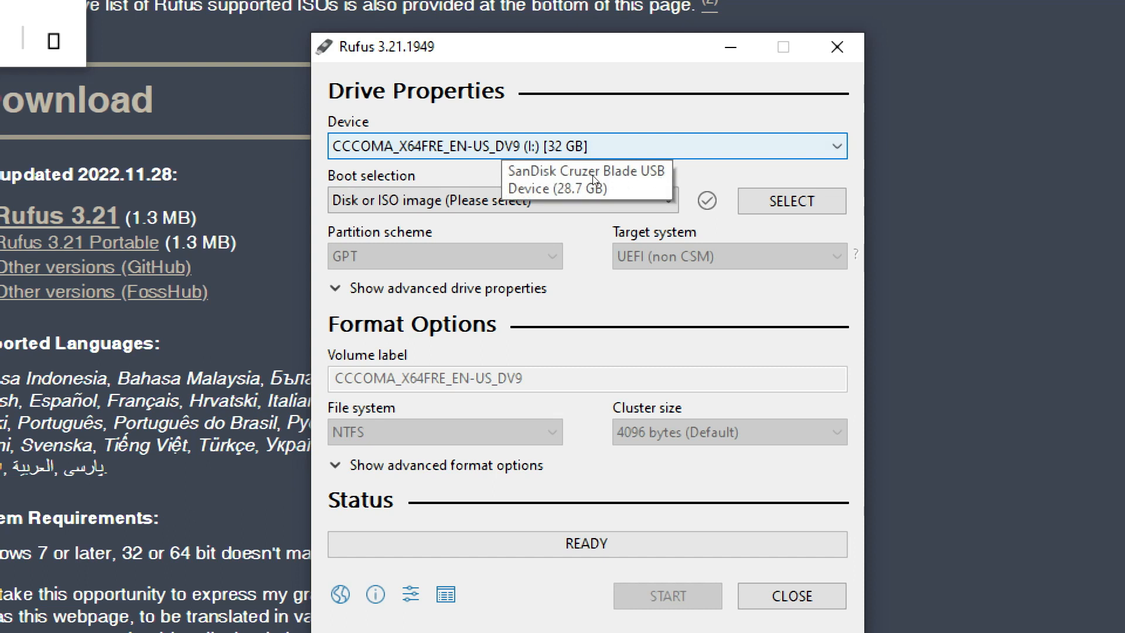
- Review the boot selection options and choose Disk or ISO image
{"action": "left_click", "coordinate": [479, 205]}
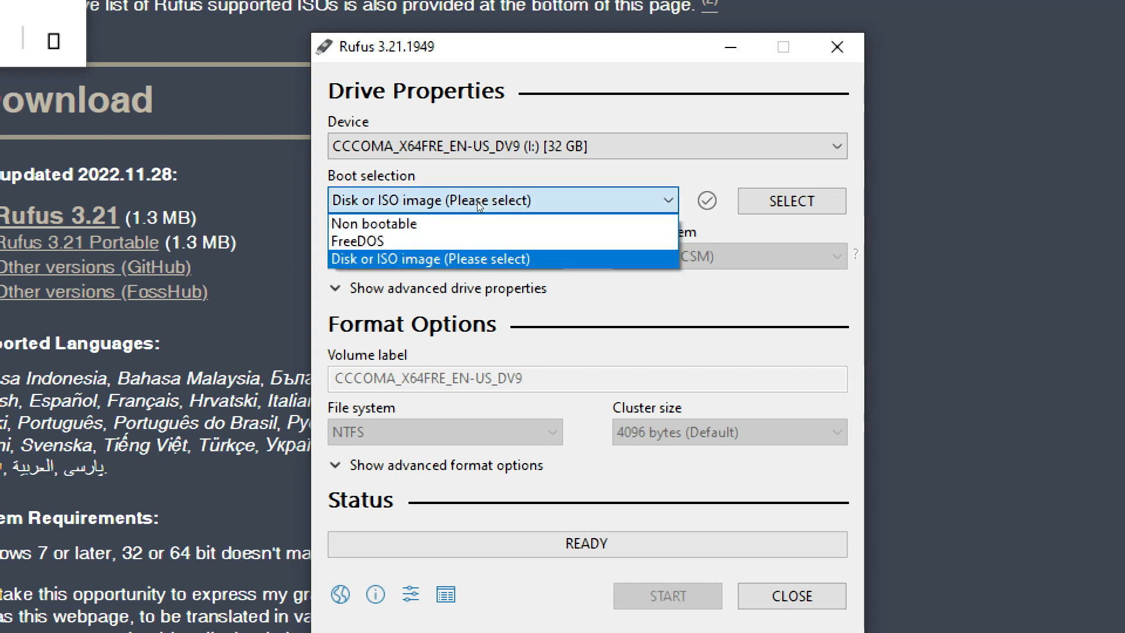
{"action": "left_click", "coordinate": [479, 205]}
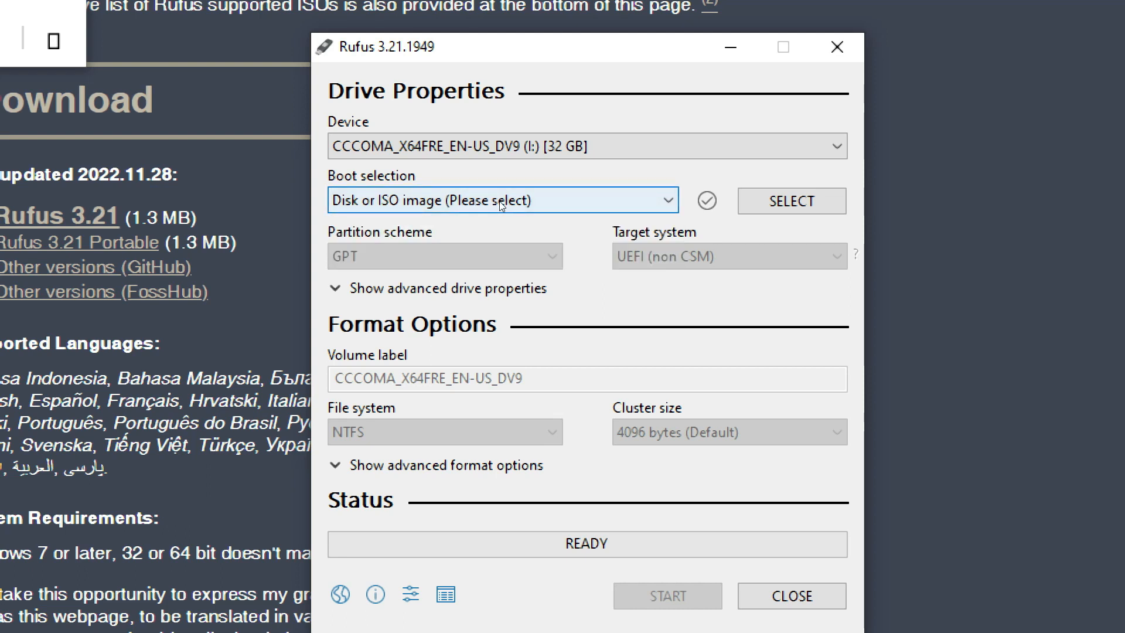
{"action": "left_click", "coordinate": [564, 201]}
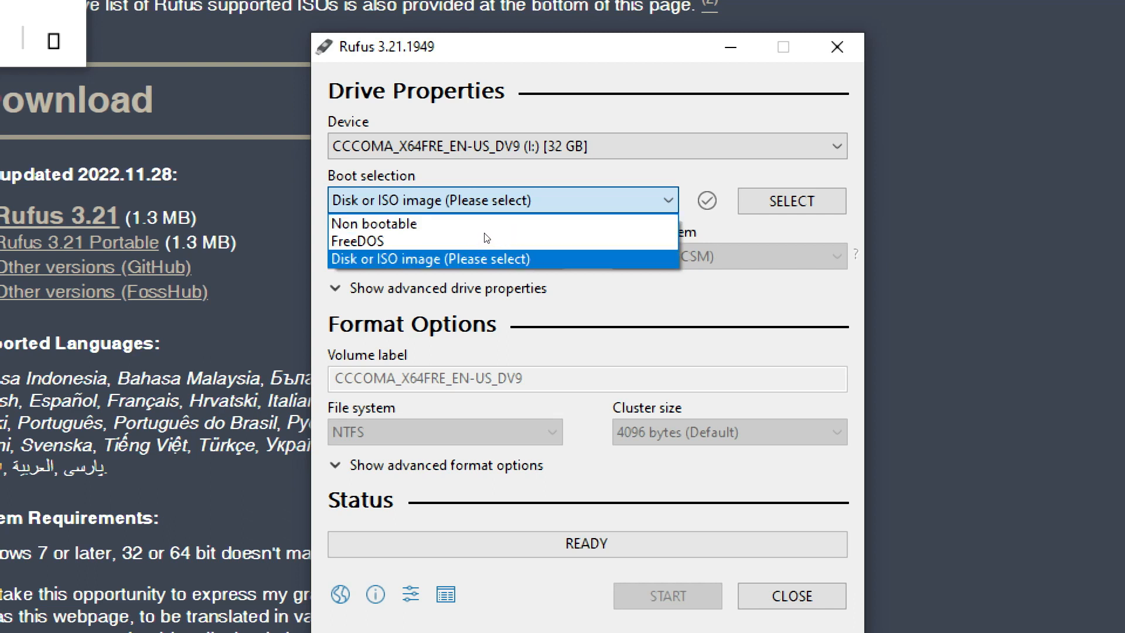
{"action": "left_click", "coordinate": [534, 258]}
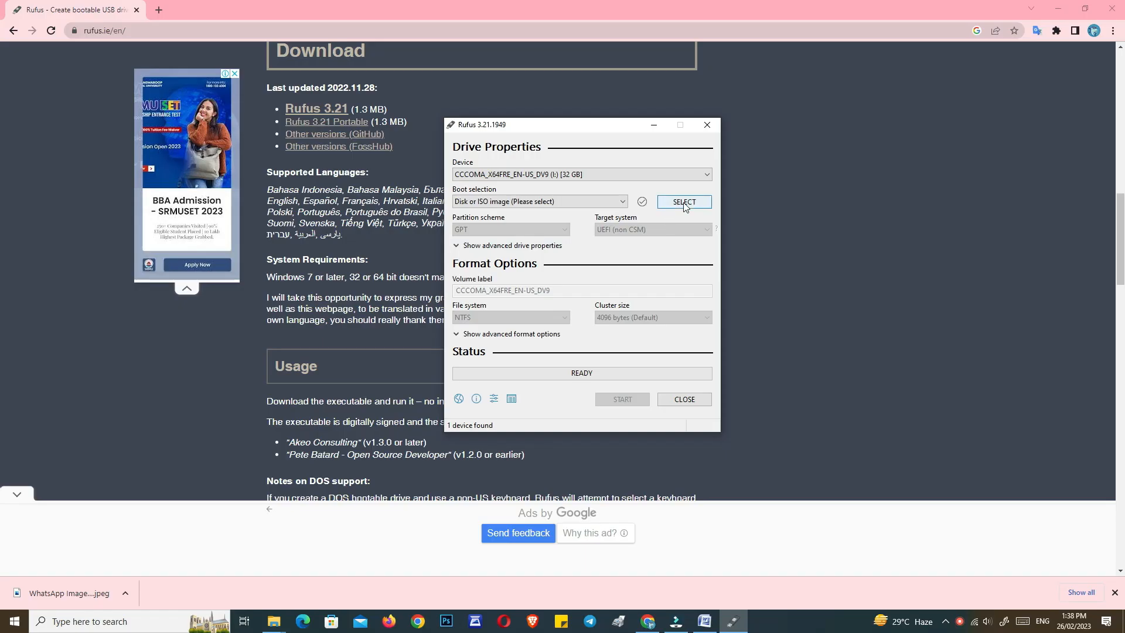
- Load the disc image 8 from the Boot folder on Local Disk (D:) as the boot image
{"action": "left_click", "coordinate": [685, 205]}
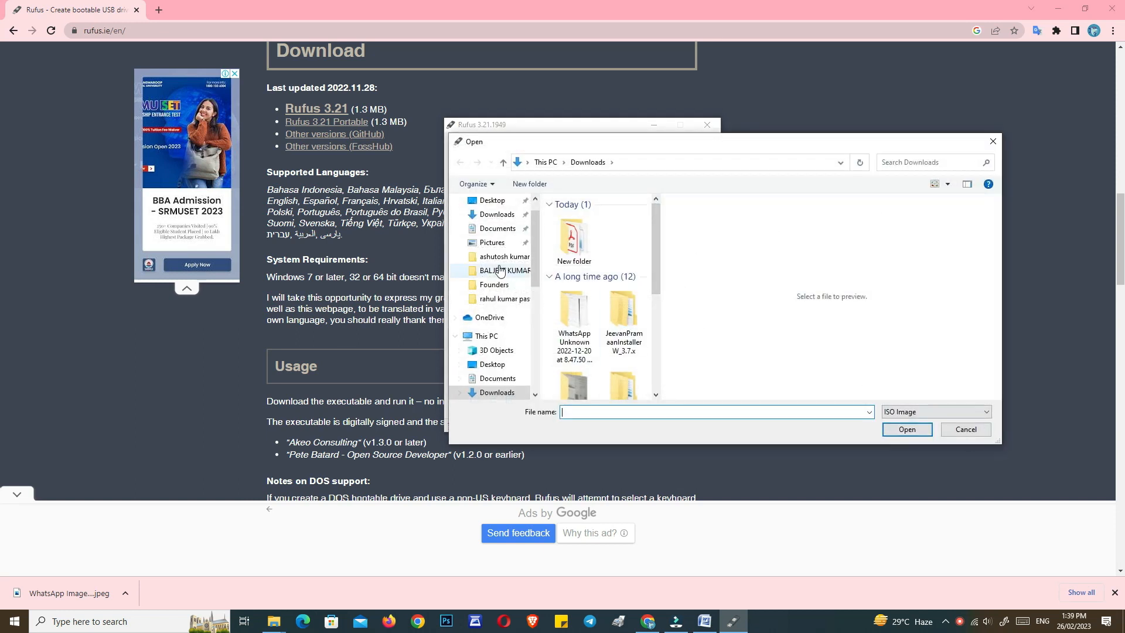
{"action": "double_click", "coordinate": [835, 146]}
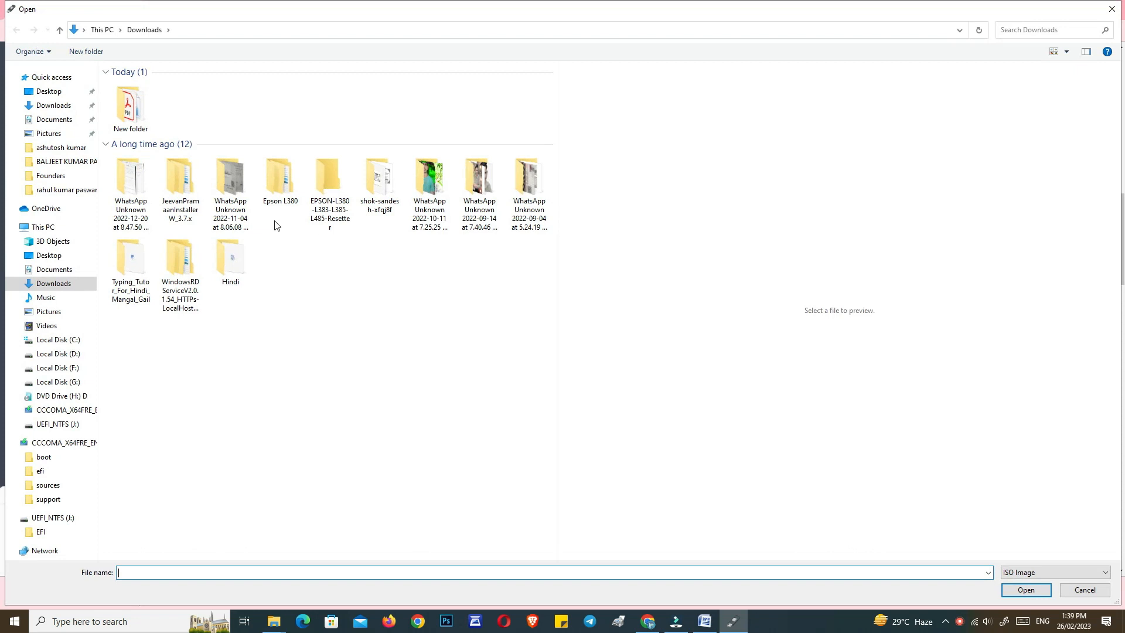
{"action": "left_click", "coordinate": [65, 353]}
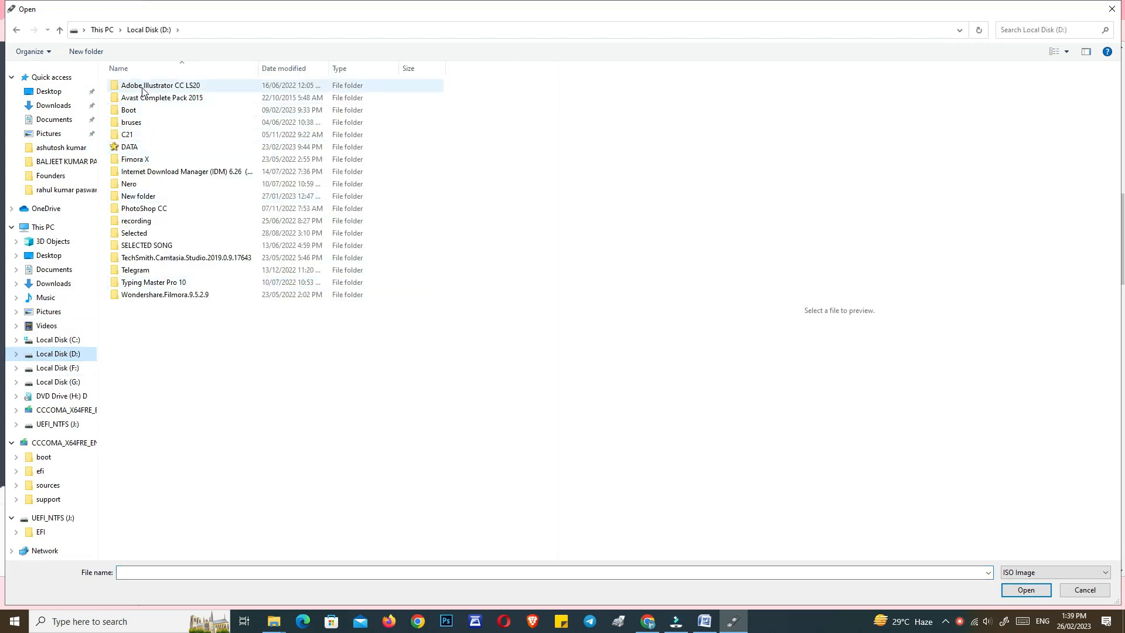
{"action": "double_click", "coordinate": [129, 111]}
{"action": "left_click", "coordinate": [120, 87]}
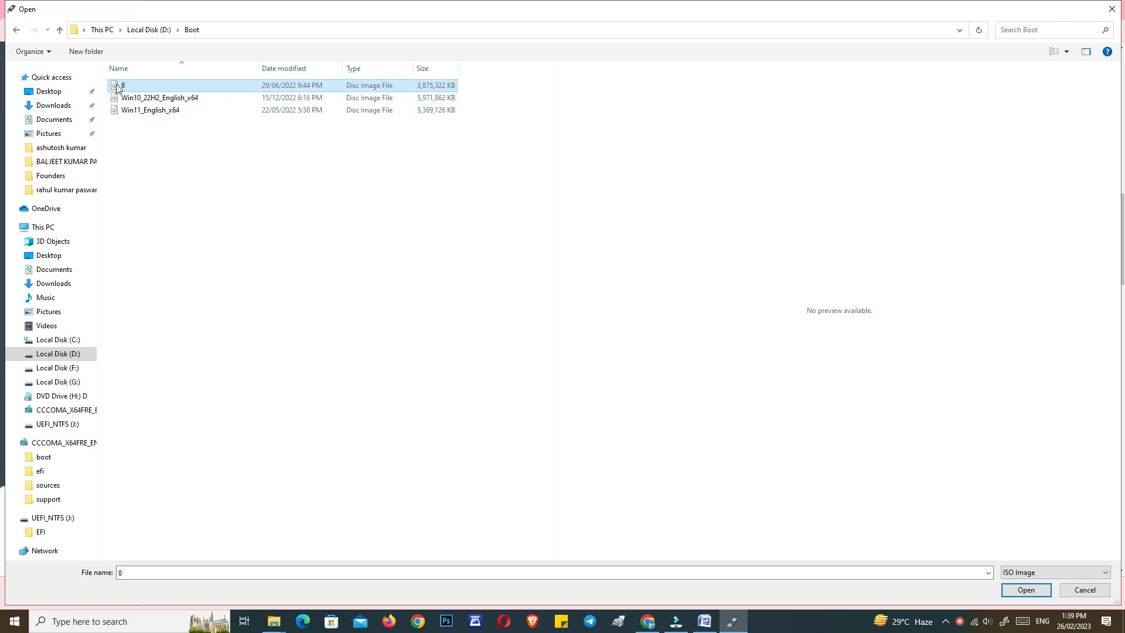
{"action": "left_click", "coordinate": [1026, 588]}
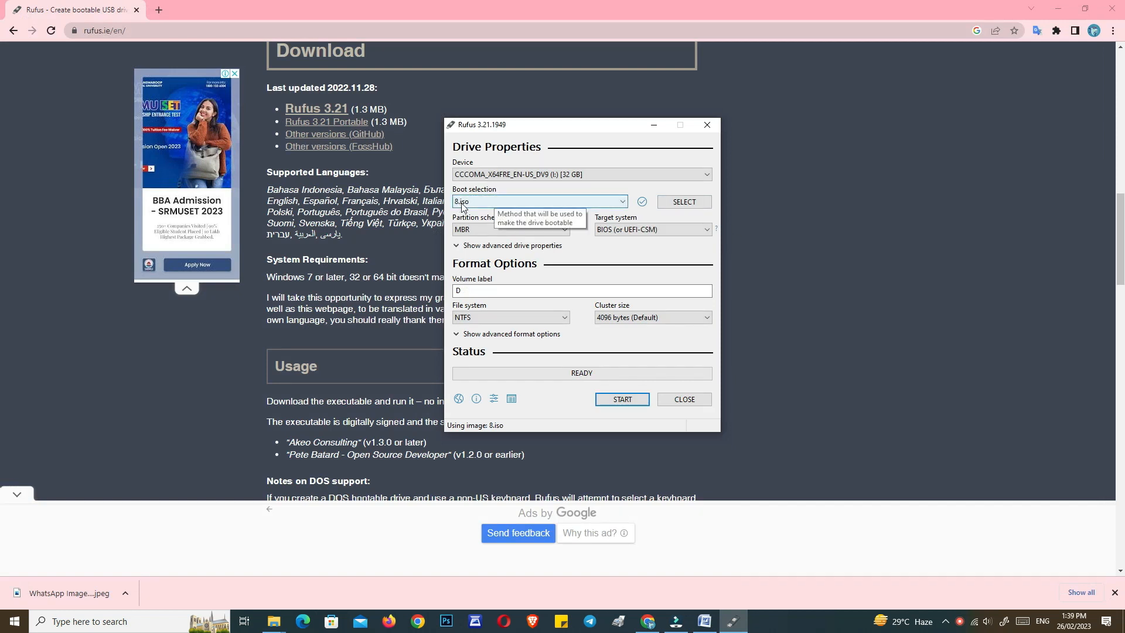
- Check the available partition scheme and target system options for the chosen image
{"action": "left_click", "coordinate": [482, 230]}
{"action": "left_click", "coordinate": [483, 232]}
{"action": "left_click", "coordinate": [629, 229]}
{"action": "left_click", "coordinate": [630, 230]}
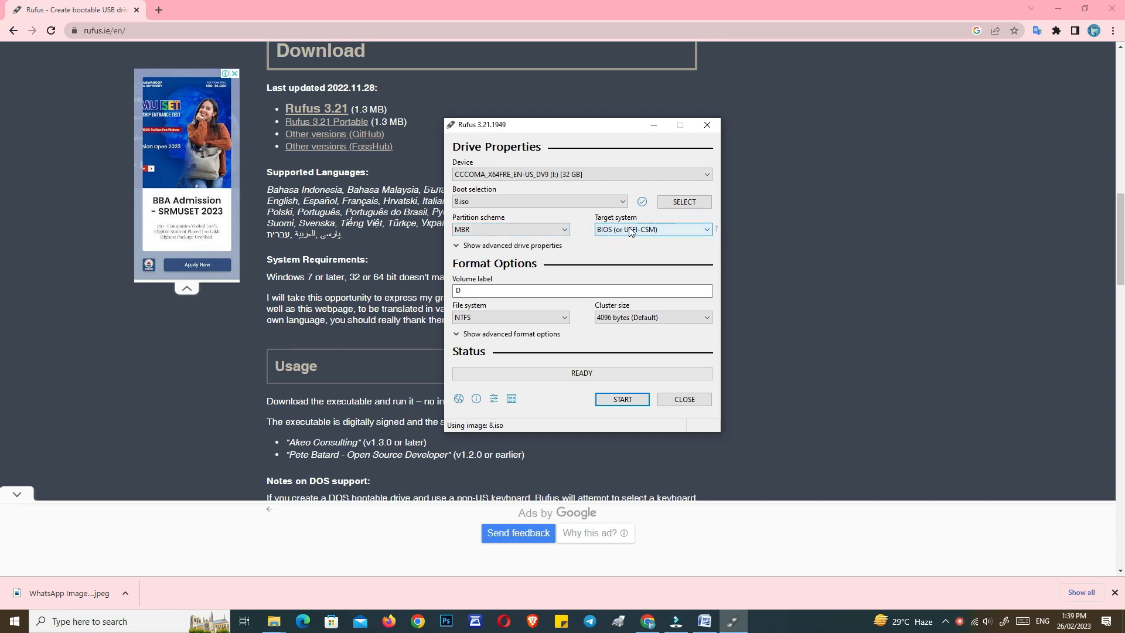
- Replace the volume label with Windows
{"action": "left_click", "coordinate": [471, 293]}
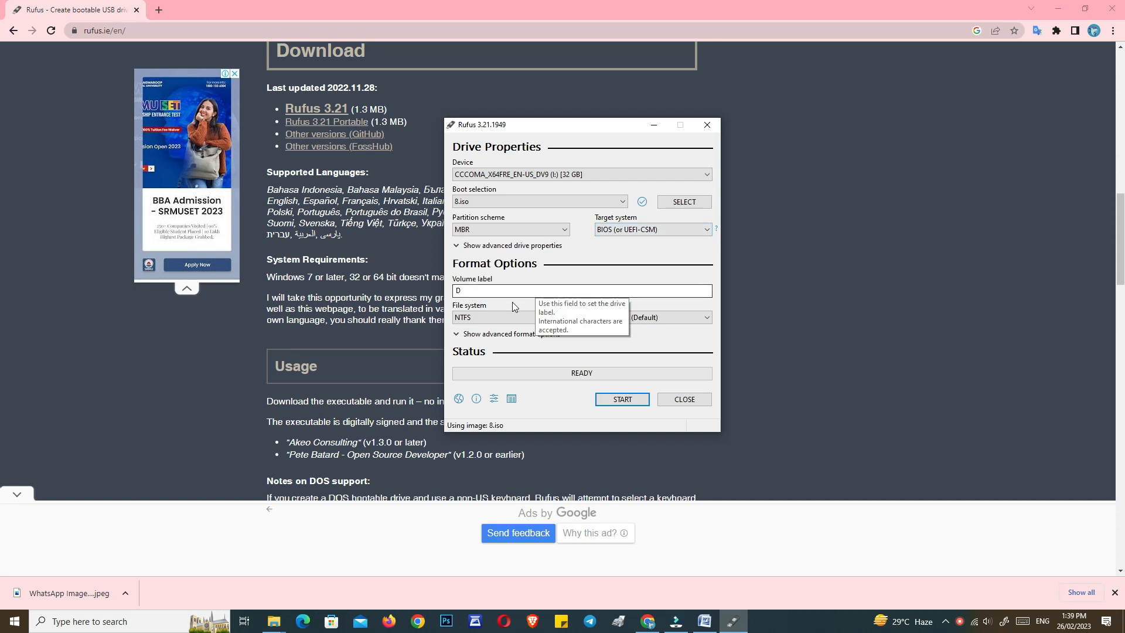
{"action": "double_click", "coordinate": [466, 293]}
{"action": "type", "text": "ggg"}
{"action": "key", "text": "BackSpace"}
{"action": "key", "text": "BackSpace"}
{"action": "key", "text": "BackSpace"}
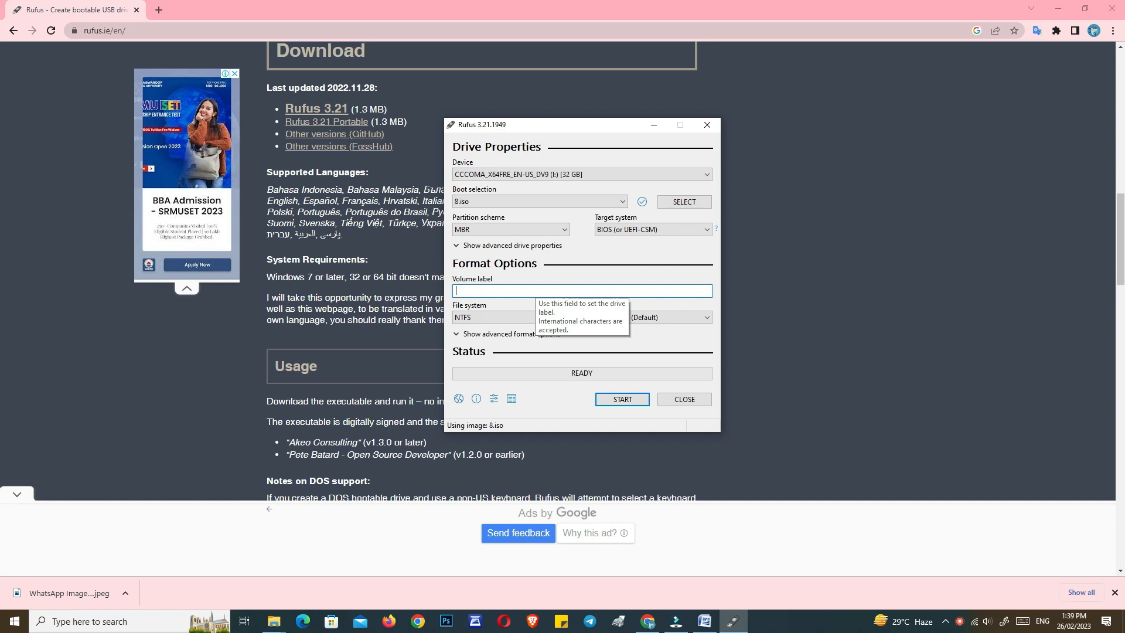
{"action": "type", "text": "Windows"}
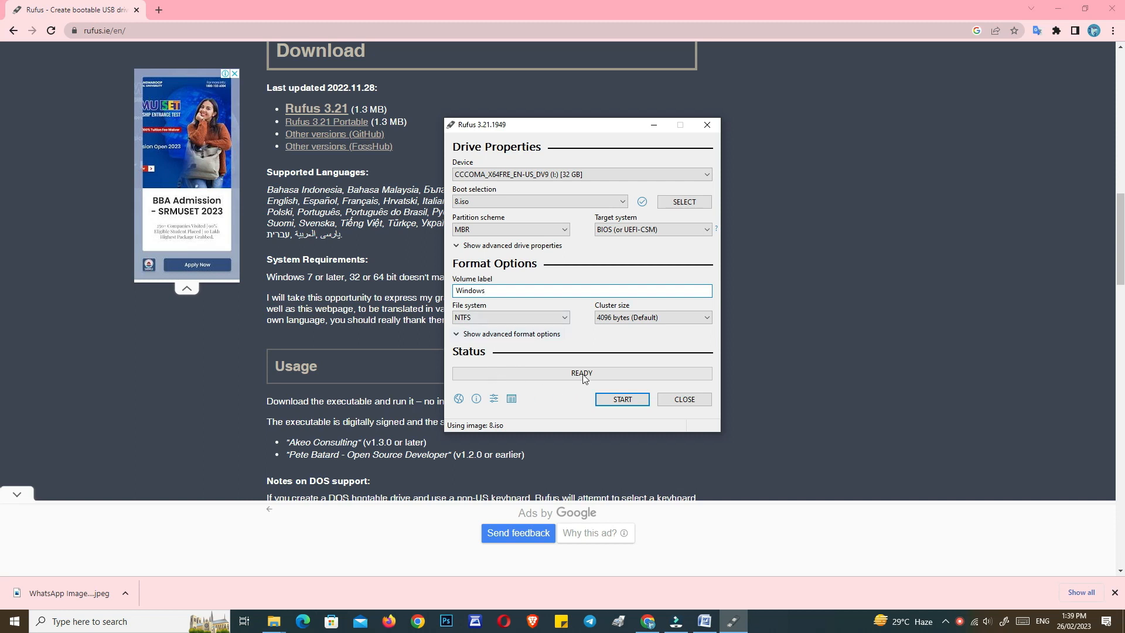
- Keep the NTFS file system and default cluster size, then start writing the pen drive and accept the data-loss warning
{"action": "left_click", "coordinate": [472, 318]}
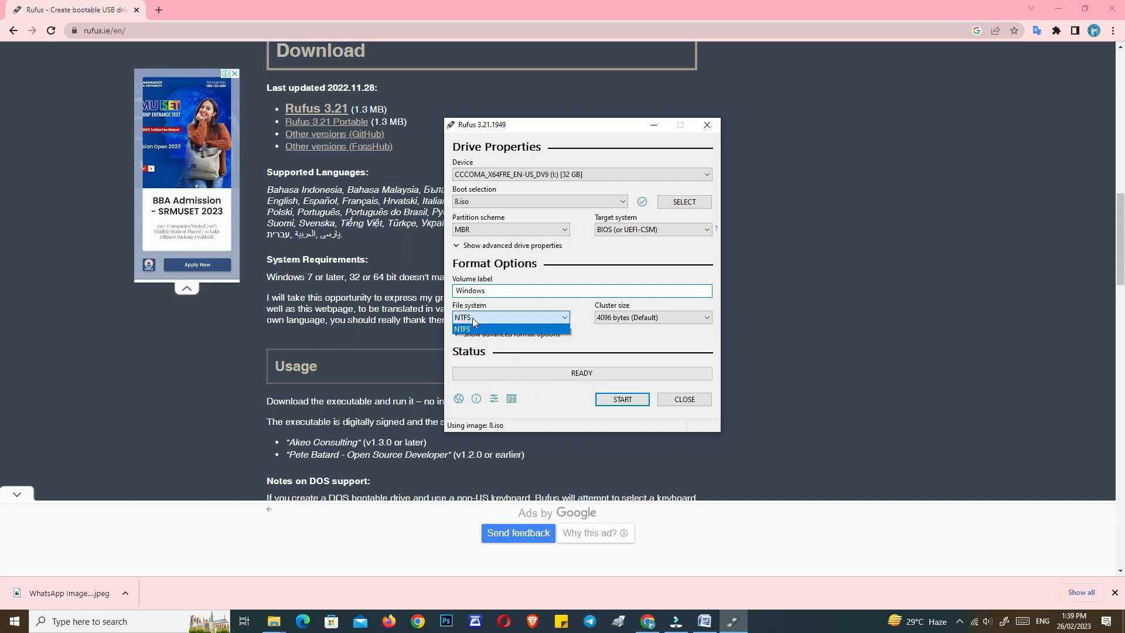
{"action": "left_click", "coordinate": [631, 320]}
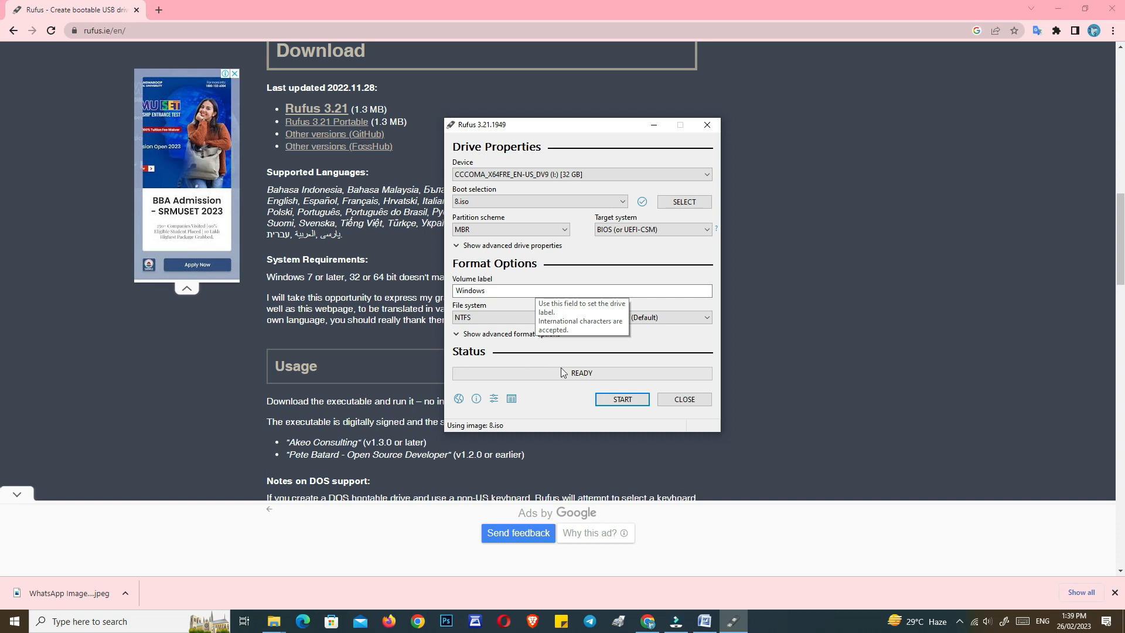
{"action": "left_click", "coordinate": [622, 400]}
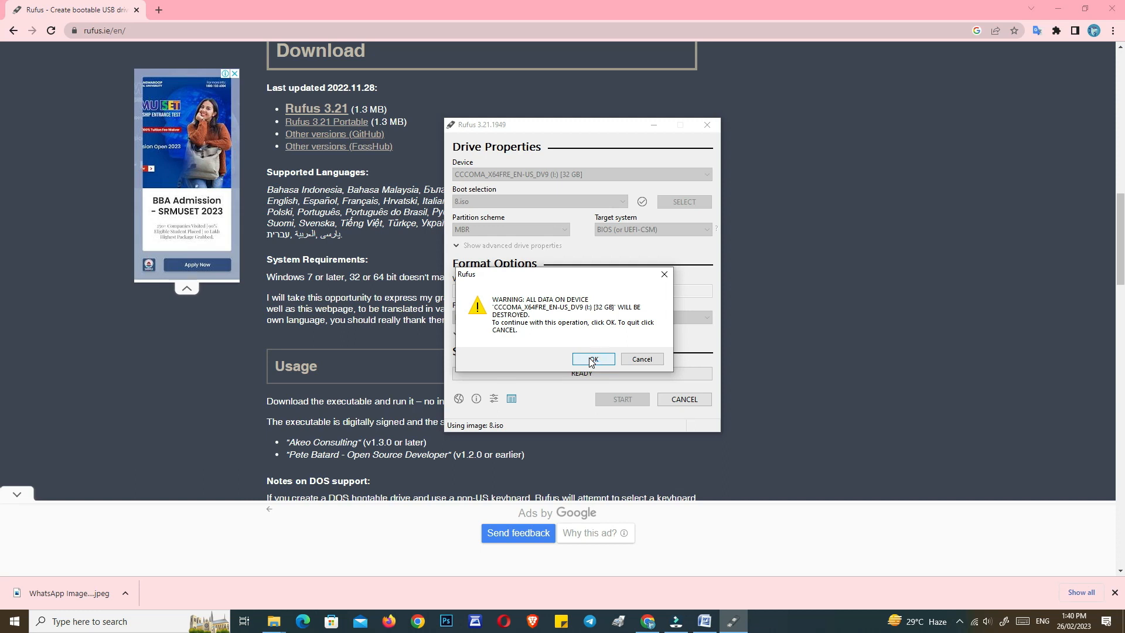
{"action": "key", "text": "super+plus"}
{"action": "key", "text": "super+plus"}
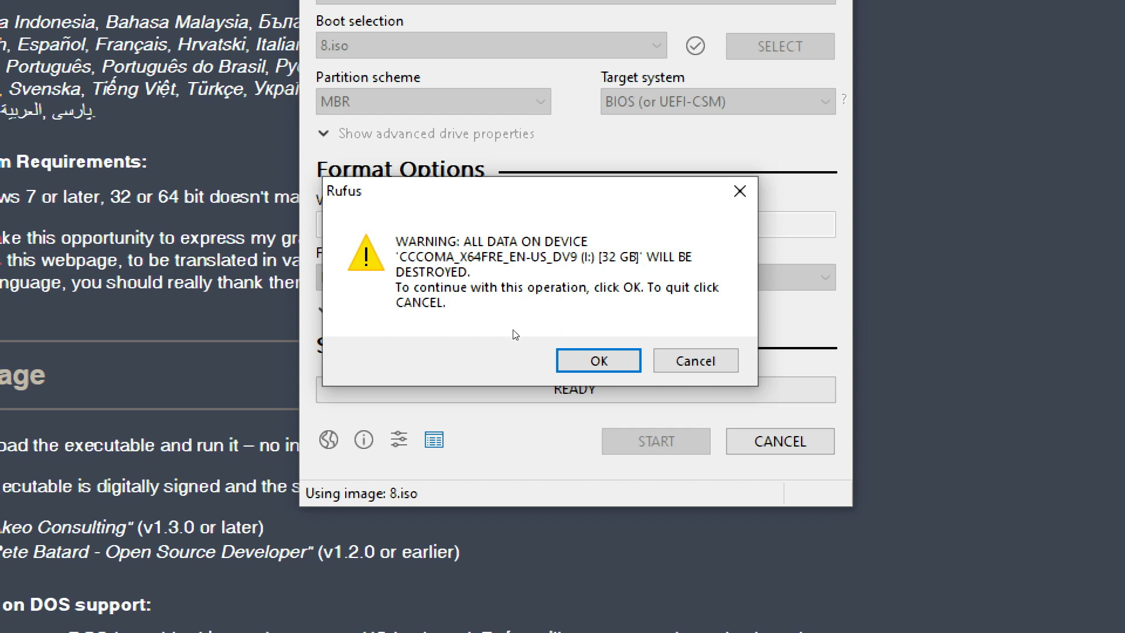
{"action": "left_click", "coordinate": [598, 360]}
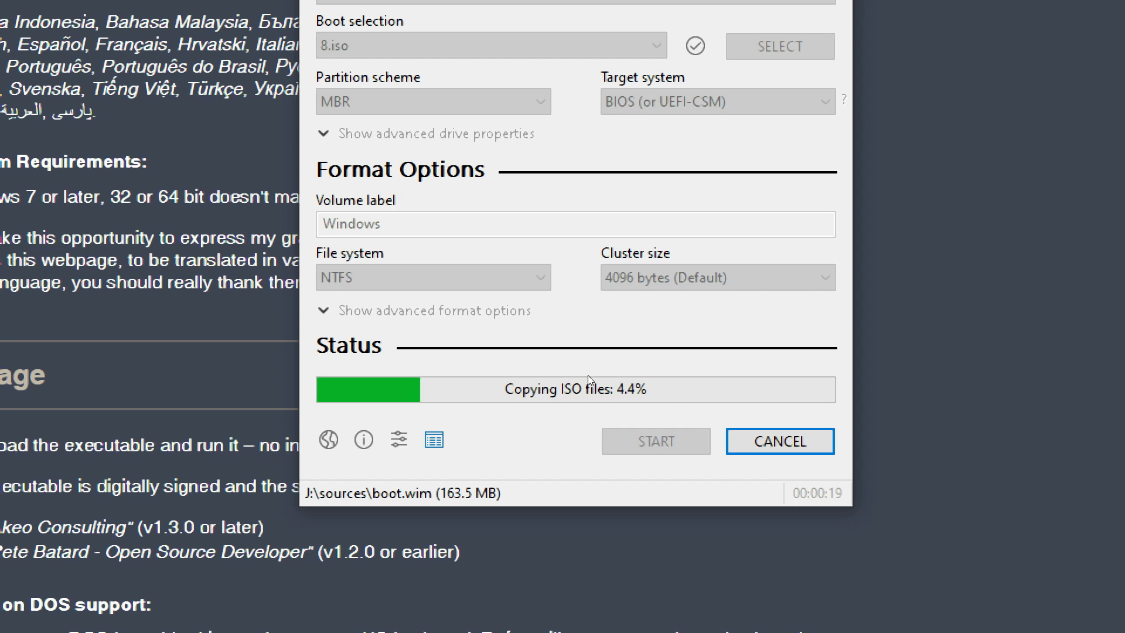
{"action": "key", "text": "super+minus"}
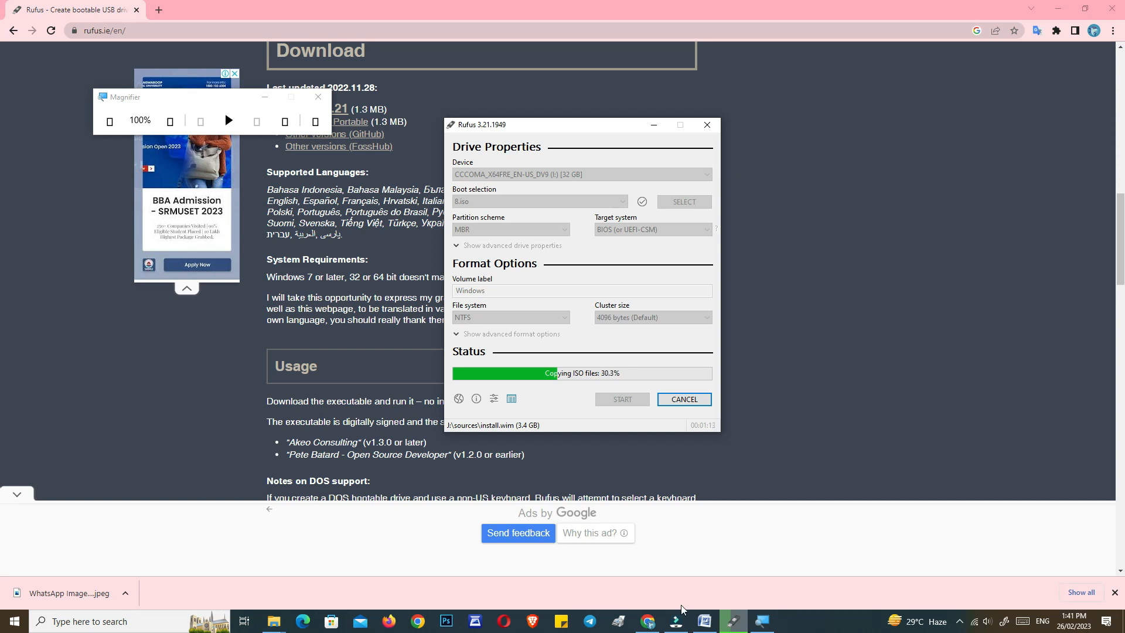
- Switch to the Word document and review the first three instructions, highlighting each one in turn
{"action": "left_click", "coordinate": [704, 620]}
{"action": "triple_click", "coordinate": [260, 352]}
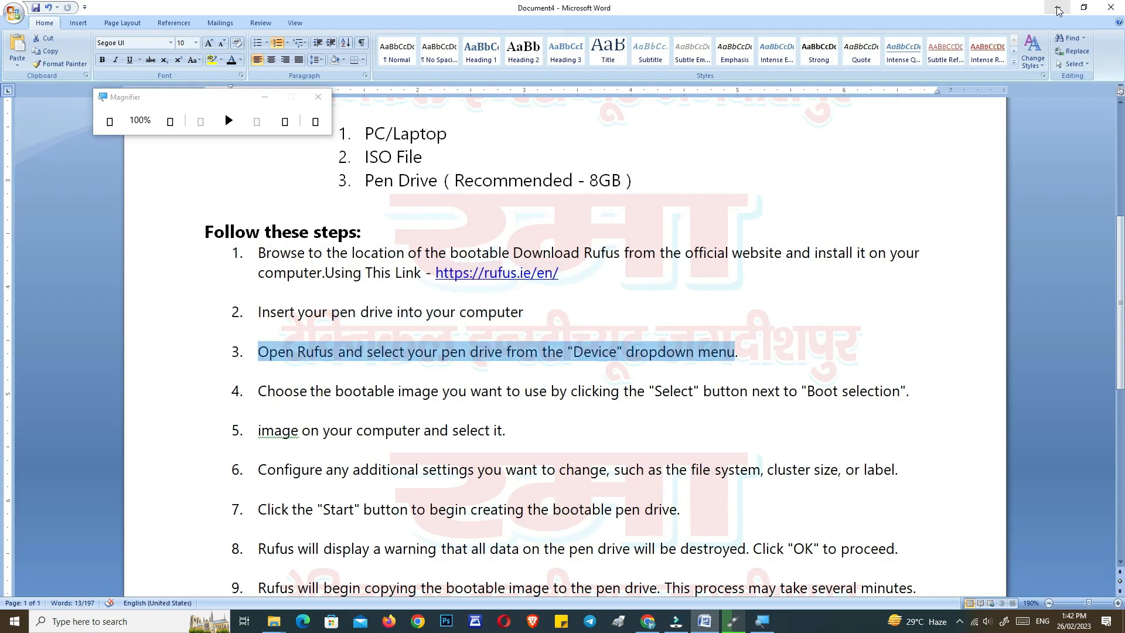
{"action": "key", "text": "alt+Tab"}
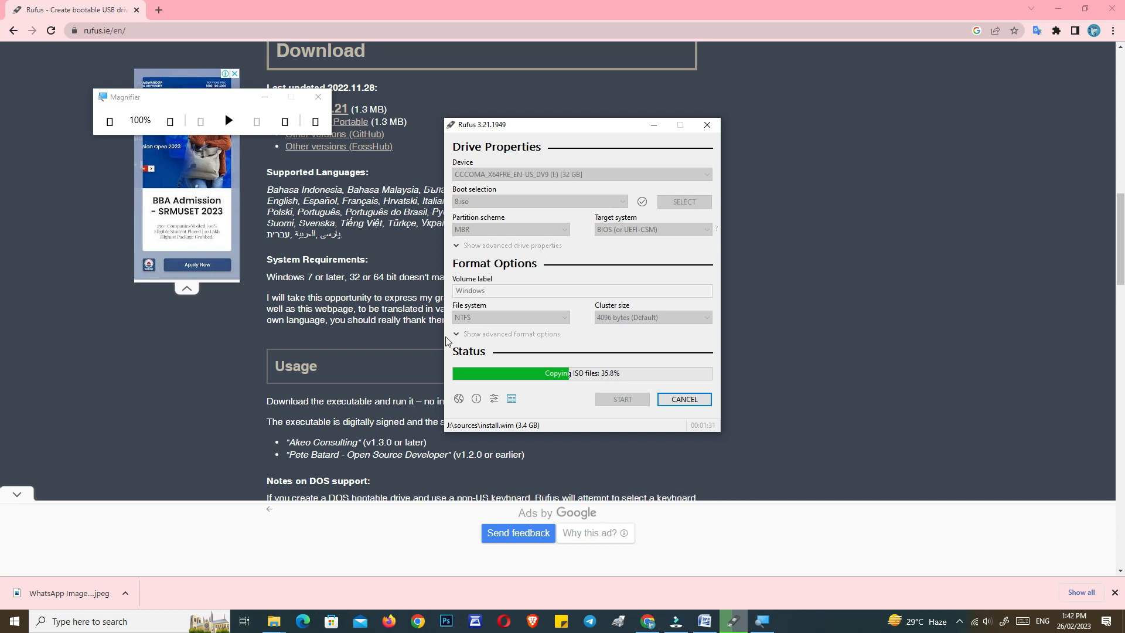
{"action": "left_click", "coordinate": [704, 621]}
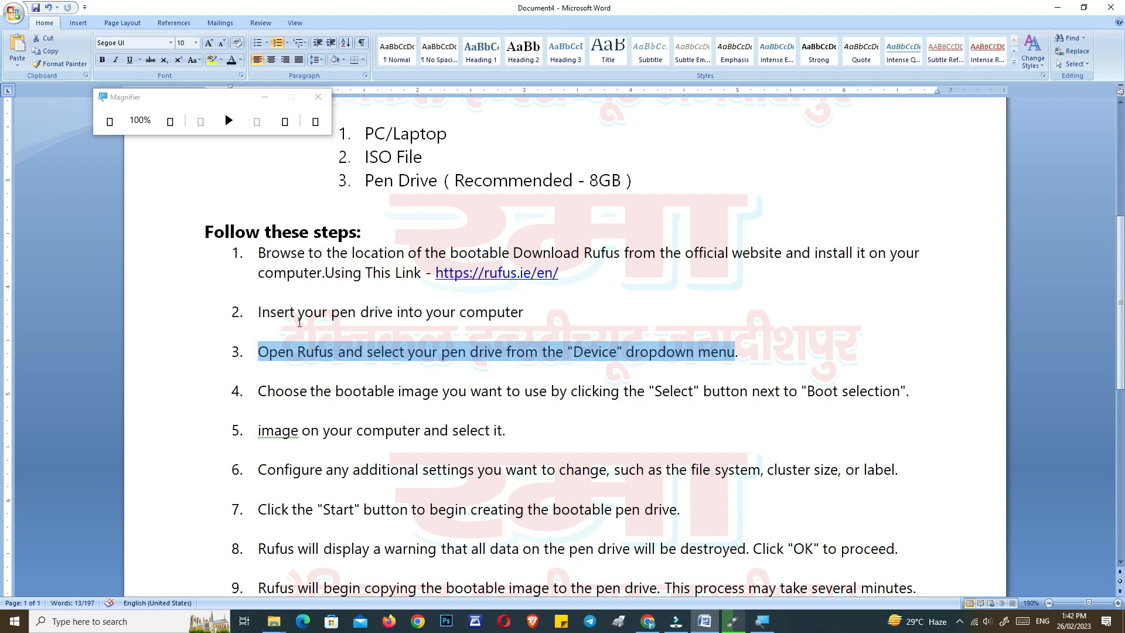
{"action": "left_click_drag", "start_coordinate": [260, 253], "coordinate": [425, 273]}
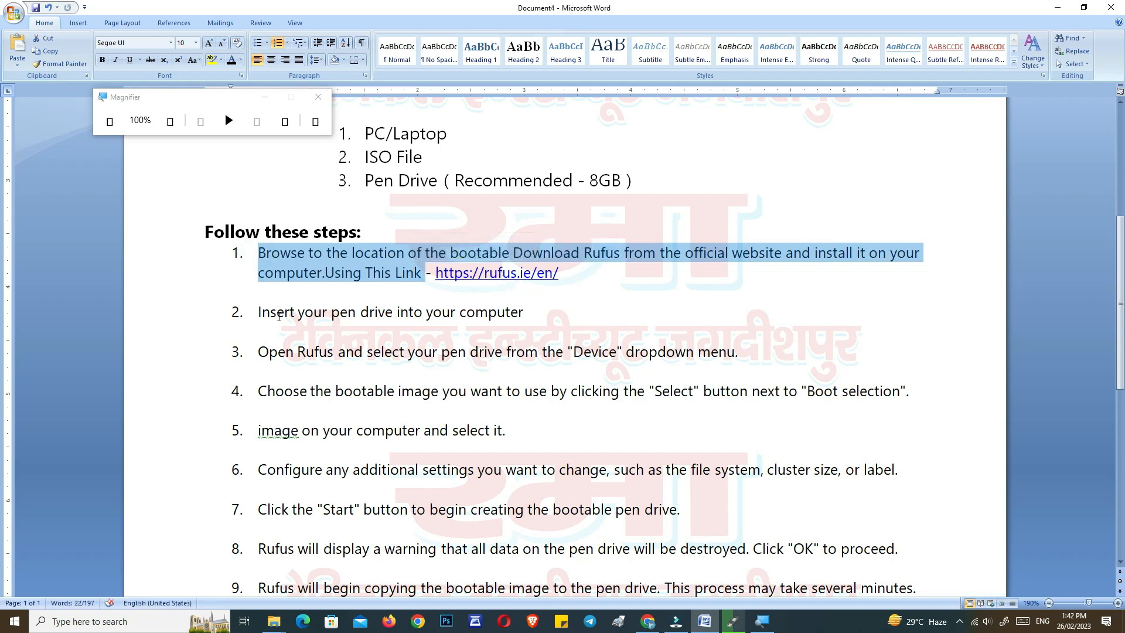
{"action": "left_click_drag", "start_coordinate": [258, 312], "coordinate": [483, 314]}
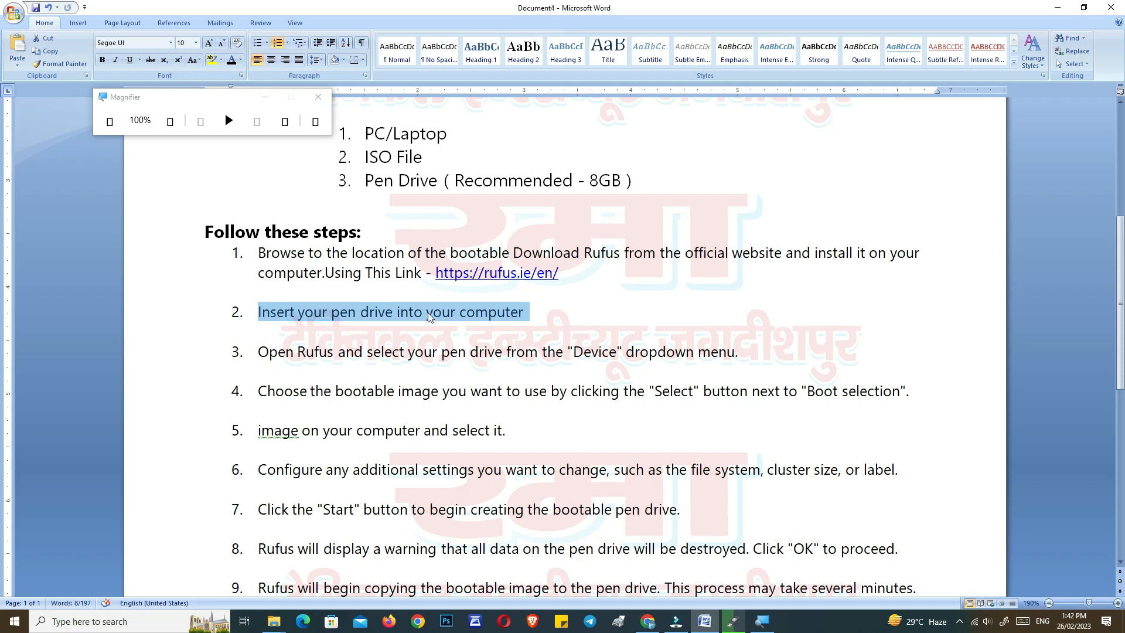
{"action": "left_click_drag", "start_coordinate": [258, 351], "coordinate": [712, 365]}
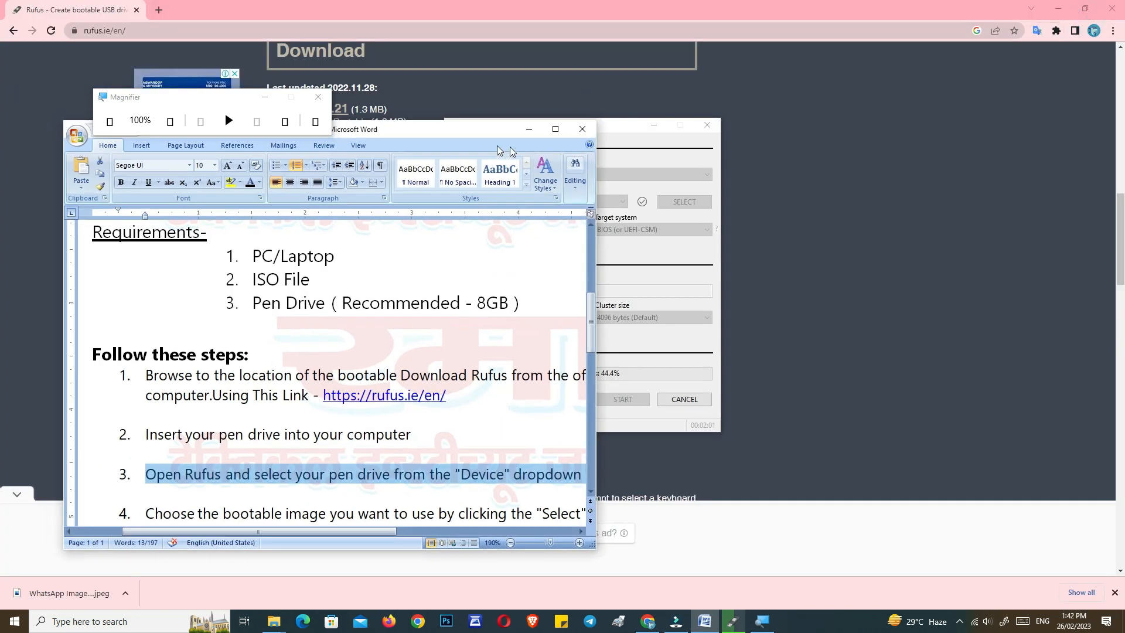
- Arrange Word and Chrome side by side and bring the Rufus window in front of the Chrome half
{"action": "left_click_drag", "start_coordinate": [442, 129], "coordinate": [362, 99]}
{"action": "left_click", "coordinate": [270, 99]}
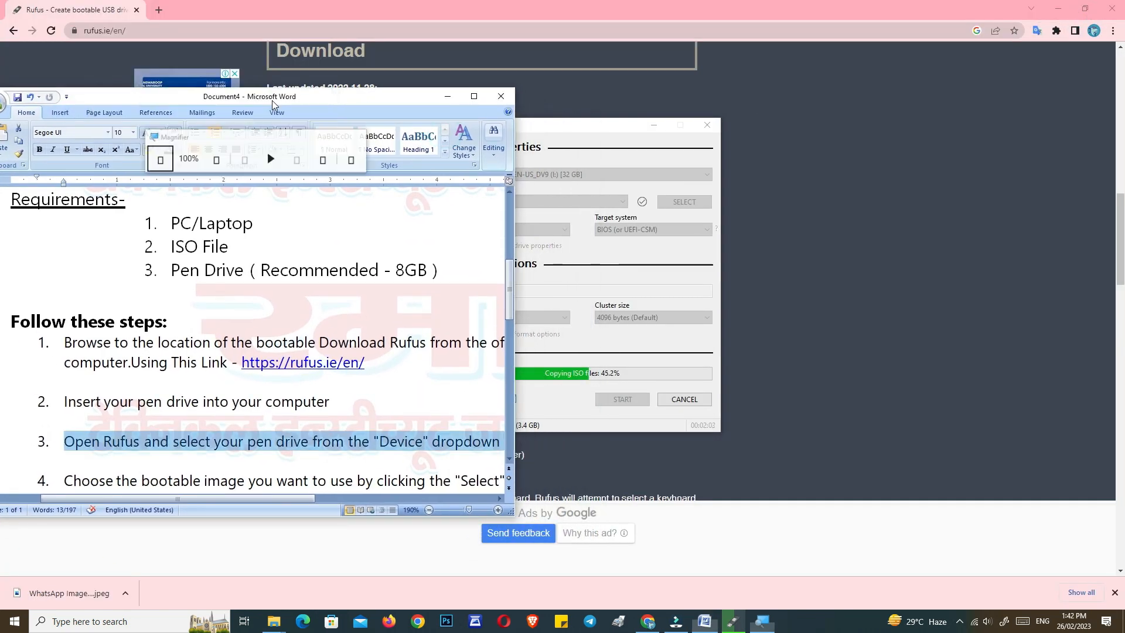
{"action": "left_click_drag", "start_coordinate": [576, 129], "coordinate": [828, 127]}
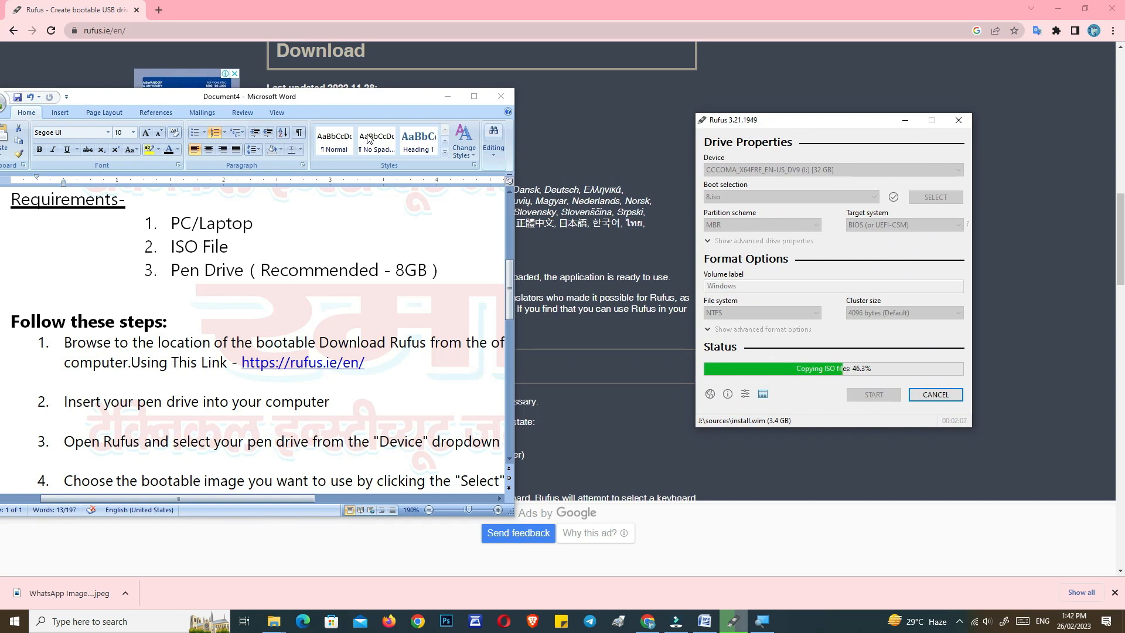
{"action": "key", "text": "super"}
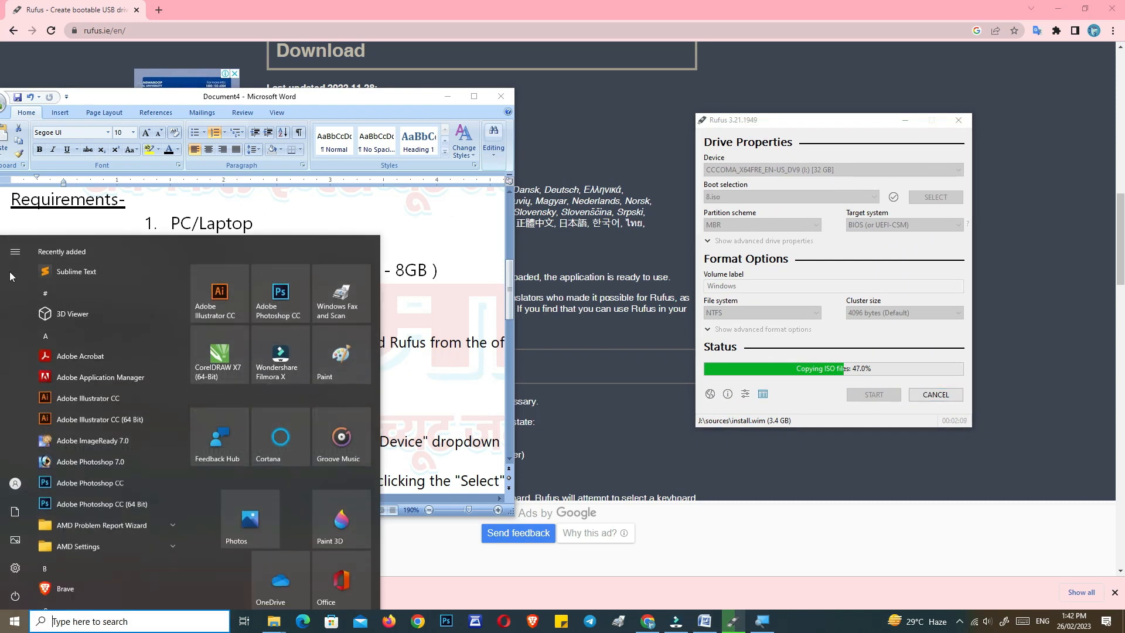
{"action": "left_click", "coordinate": [306, 102]}
{"action": "key", "text": "super+Left"}
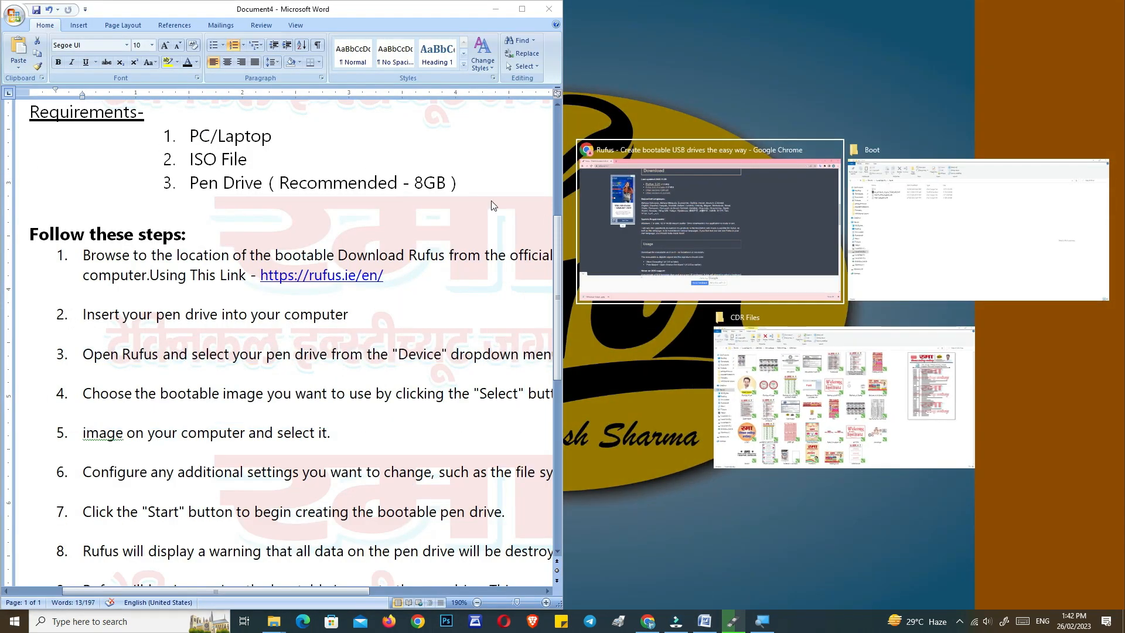
{"action": "left_click", "coordinate": [780, 165]}
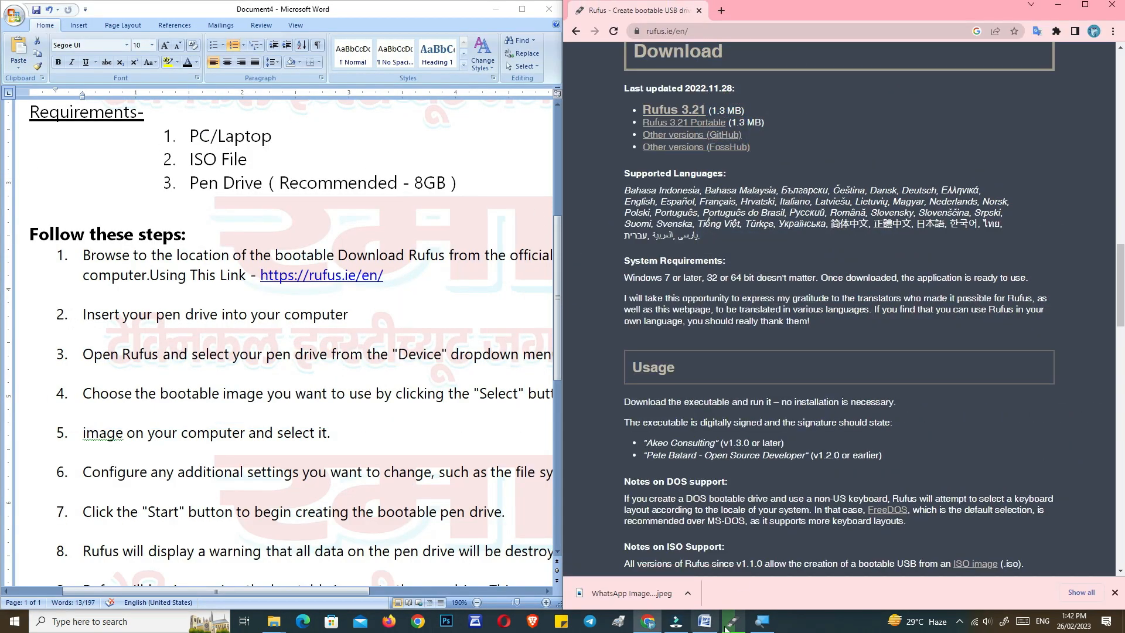
{"action": "left_click", "coordinate": [733, 621]}
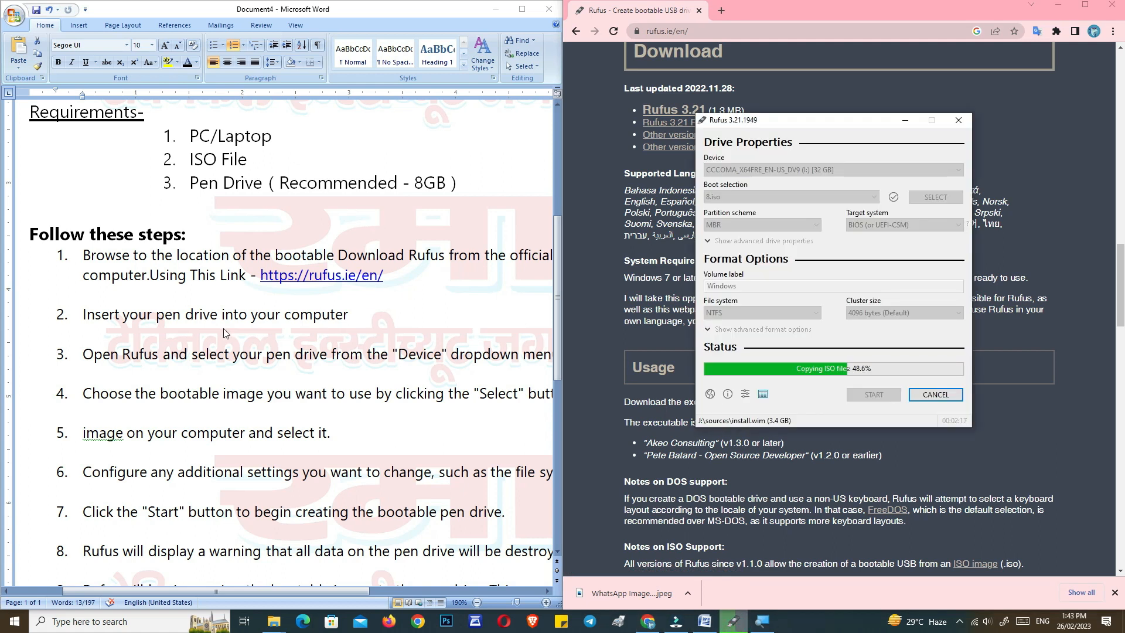
- Zoom the Word document out to 140% and show the whole list of ten instructions
{"action": "scroll", "coordinate": [173, 326], "scroll_direction": "down", "scroll_amount": 5}
{"action": "scroll", "coordinate": [283, 511], "scroll_direction": "down", "scroll_amount": 2}
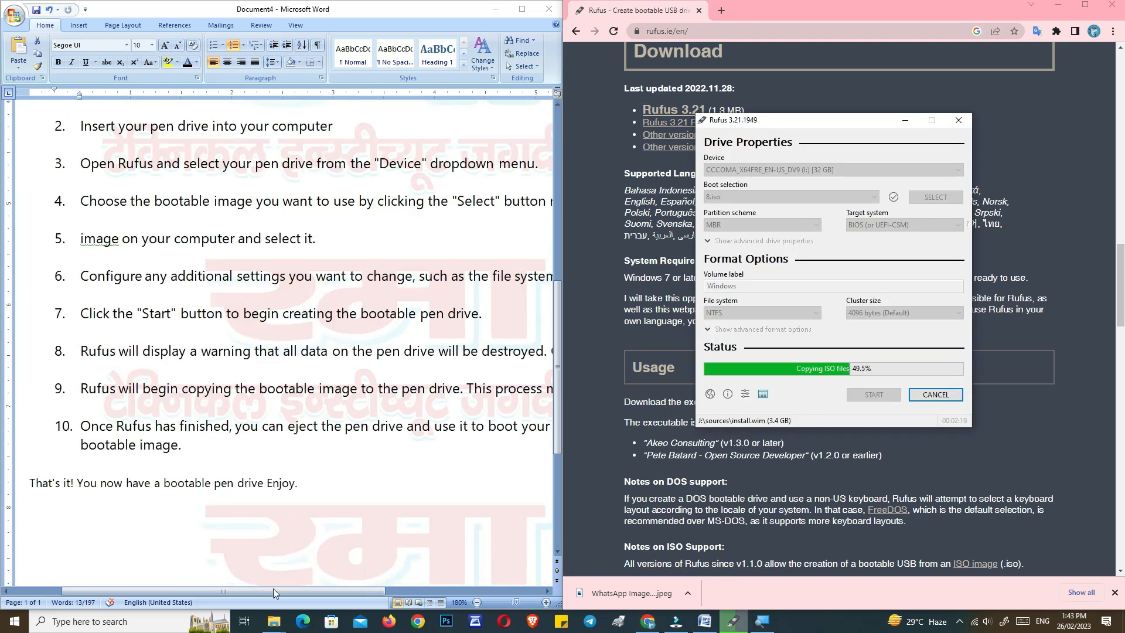
{"action": "scroll", "coordinate": [315, 473], "scroll_direction": "down", "scroll_amount": 1}
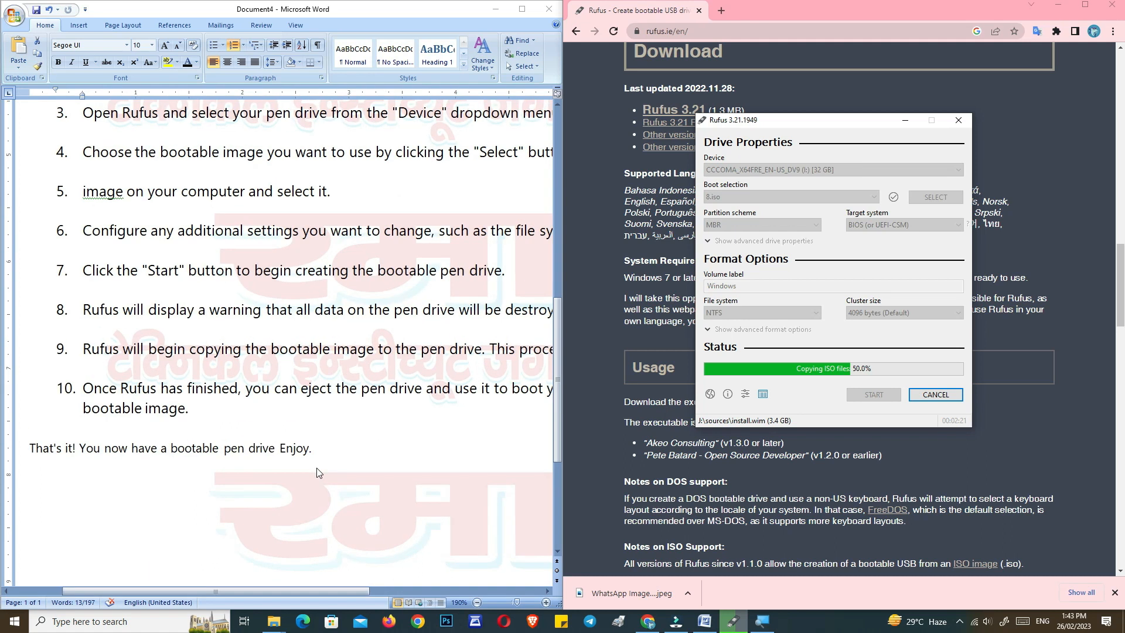
{"action": "scroll", "coordinate": [322, 508], "scroll_direction": "down", "scroll_amount": 3}
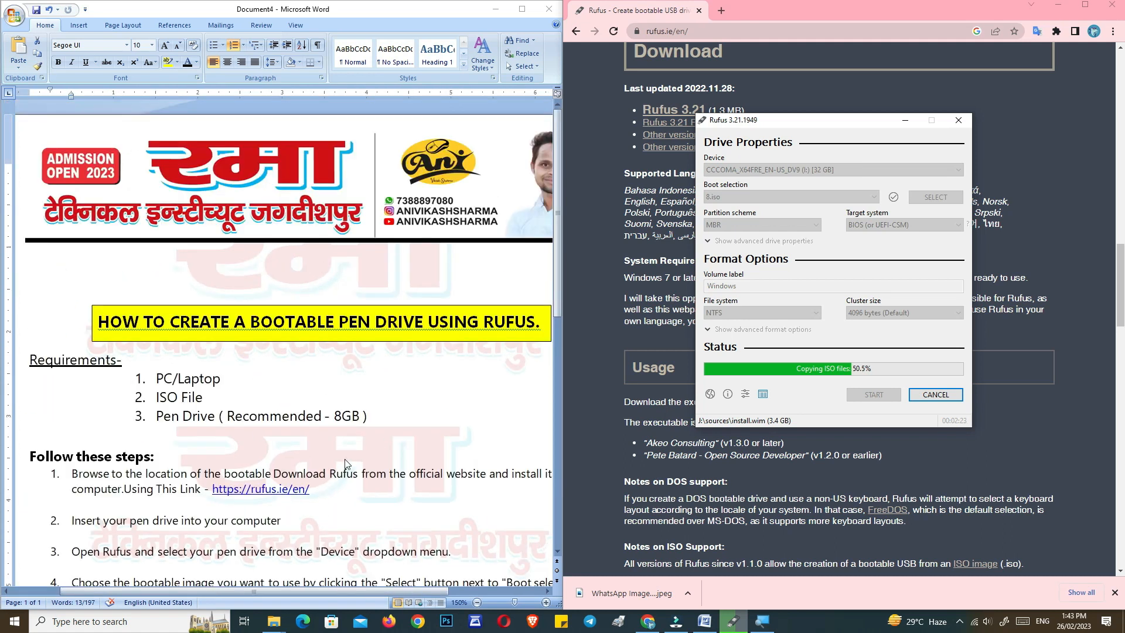
{"action": "scroll", "coordinate": [345, 463], "scroll_direction": "down", "scroll_amount": 3}
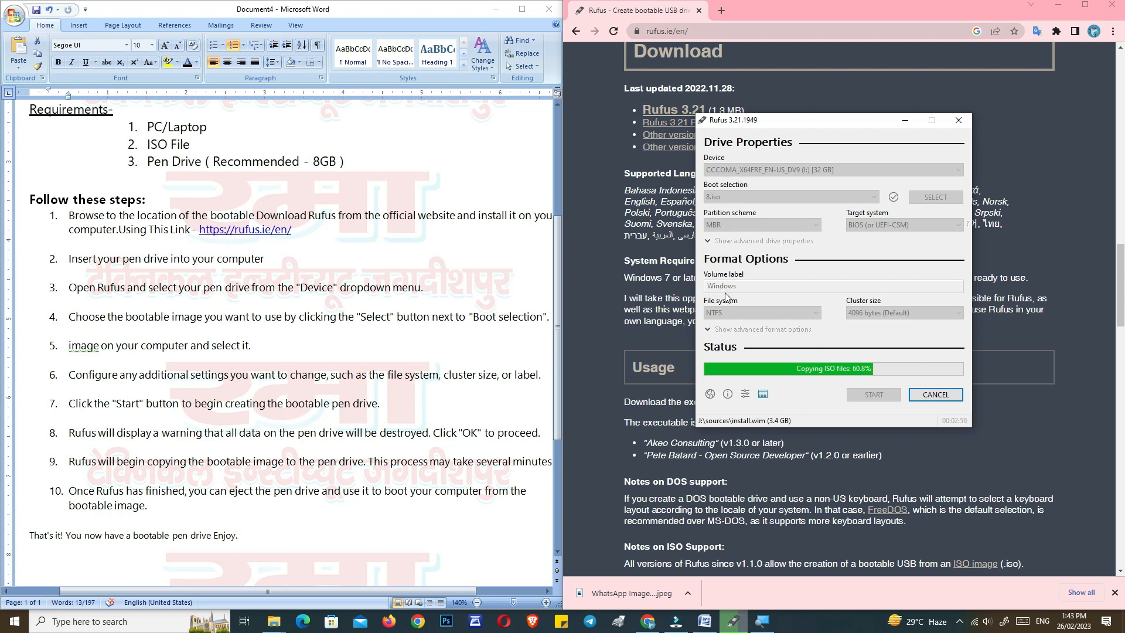
{"action": "left_click_drag", "start_coordinate": [269, 597], "coordinate": [281, 597]}
- Highlight instruction 3, instruction 9 on copying the image, and the closing line of the Word document in turn
{"action": "left_click", "coordinate": [28, 287]}
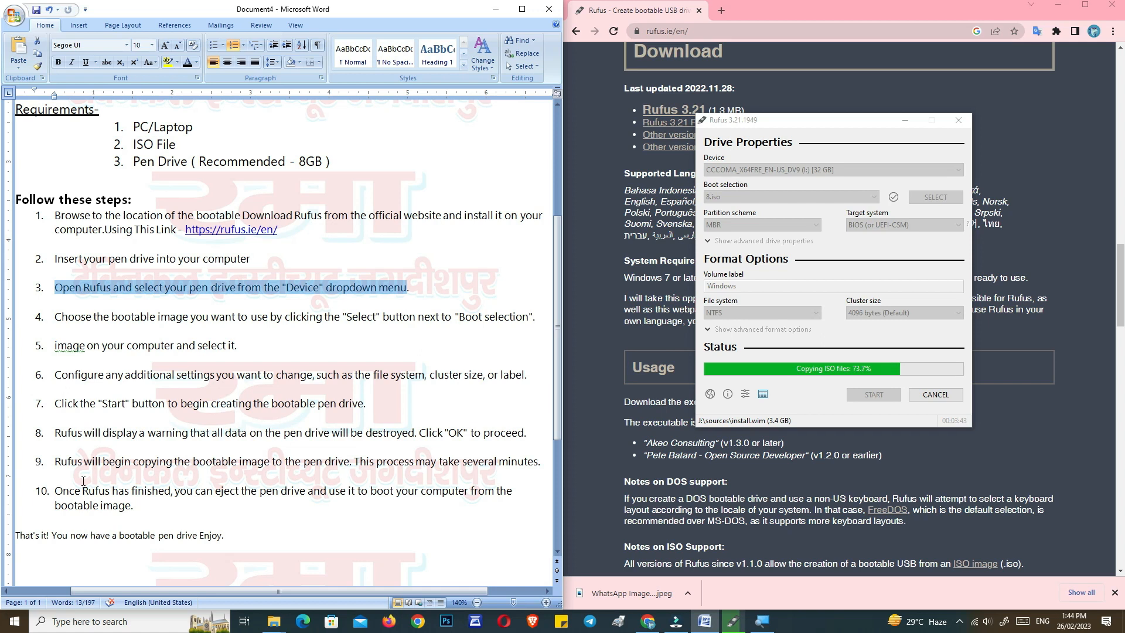
{"action": "left_click_drag", "start_coordinate": [57, 464], "coordinate": [543, 464]}
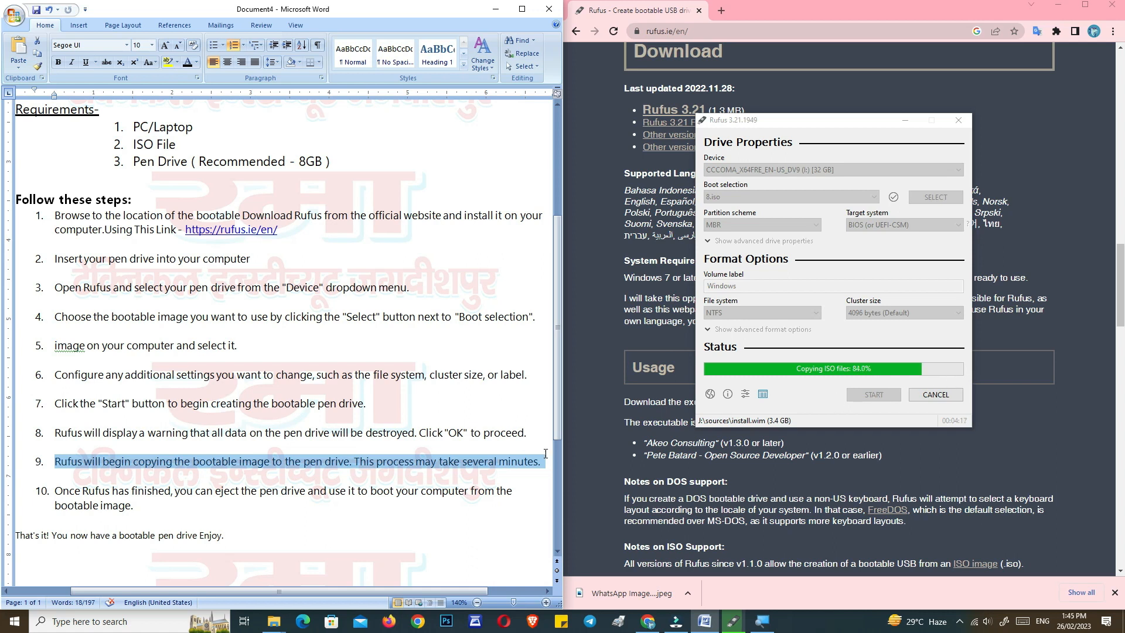
{"action": "left_click_drag", "start_coordinate": [47, 537], "coordinate": [222, 542]}
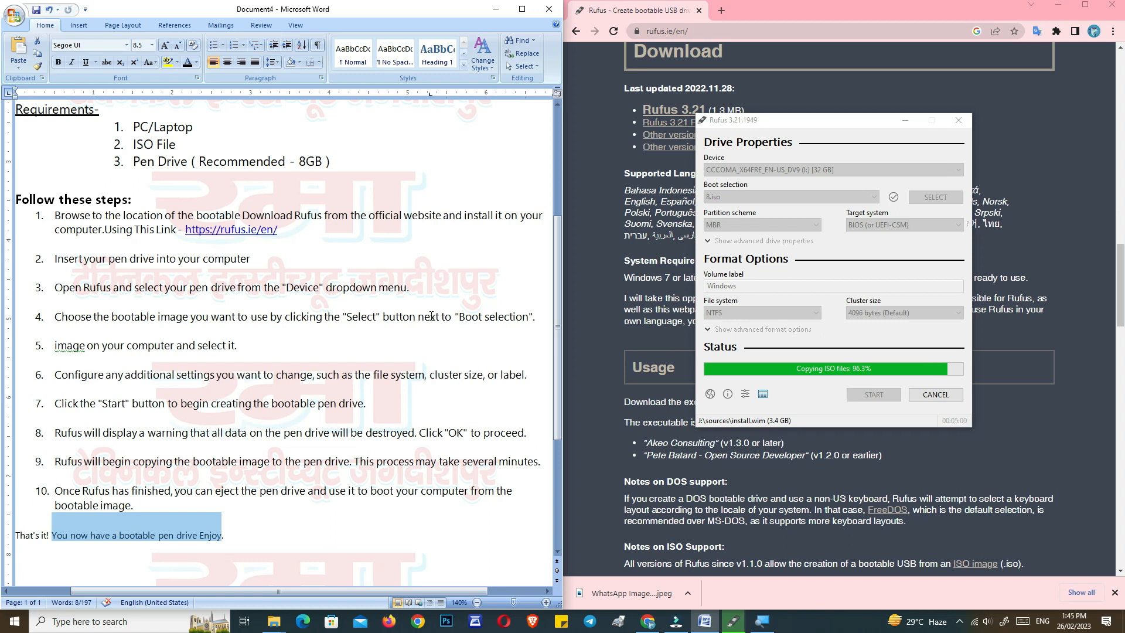
- Minimize the Word and Chrome windows and move the Rufus window to a clear spot on the desktop
{"action": "left_click", "coordinate": [495, 9]}
{"action": "left_click", "coordinate": [334, 42]}
{"action": "left_click", "coordinate": [734, 621]}
{"action": "left_click", "coordinate": [1058, 6]}
{"action": "left_click", "coordinate": [509, 7]}
{"action": "left_click", "coordinate": [1058, 5]}
{"action": "left_click_drag", "start_coordinate": [812, 125], "coordinate": [316, 128]}
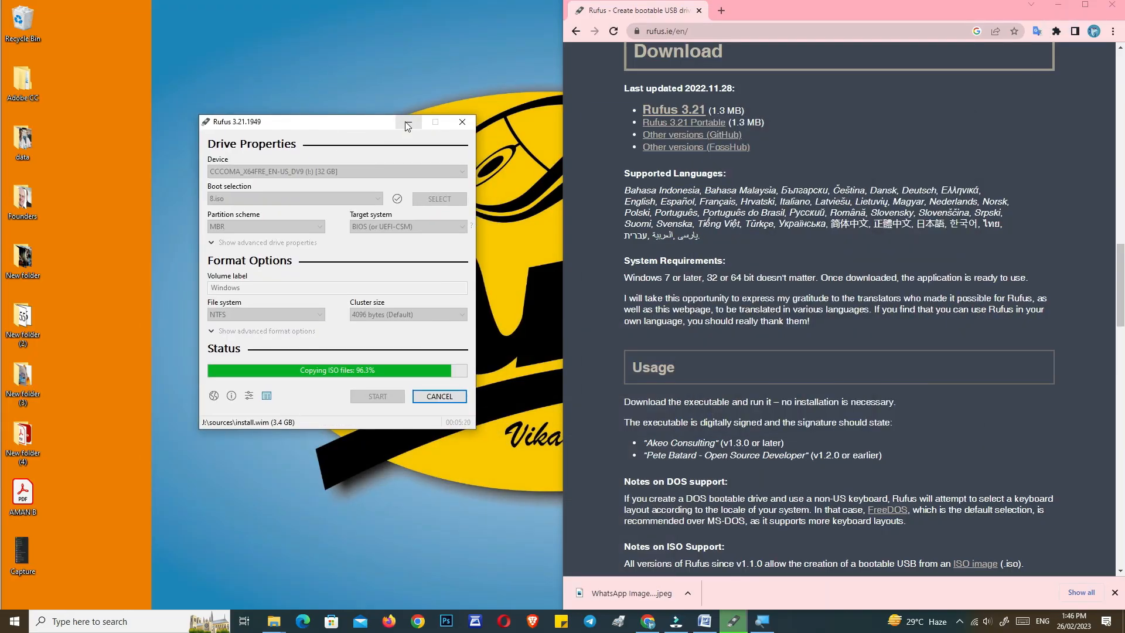
{"action": "left_click", "coordinate": [1057, 6]}
{"action": "left_click_drag", "start_coordinate": [340, 123], "coordinate": [849, 64]}
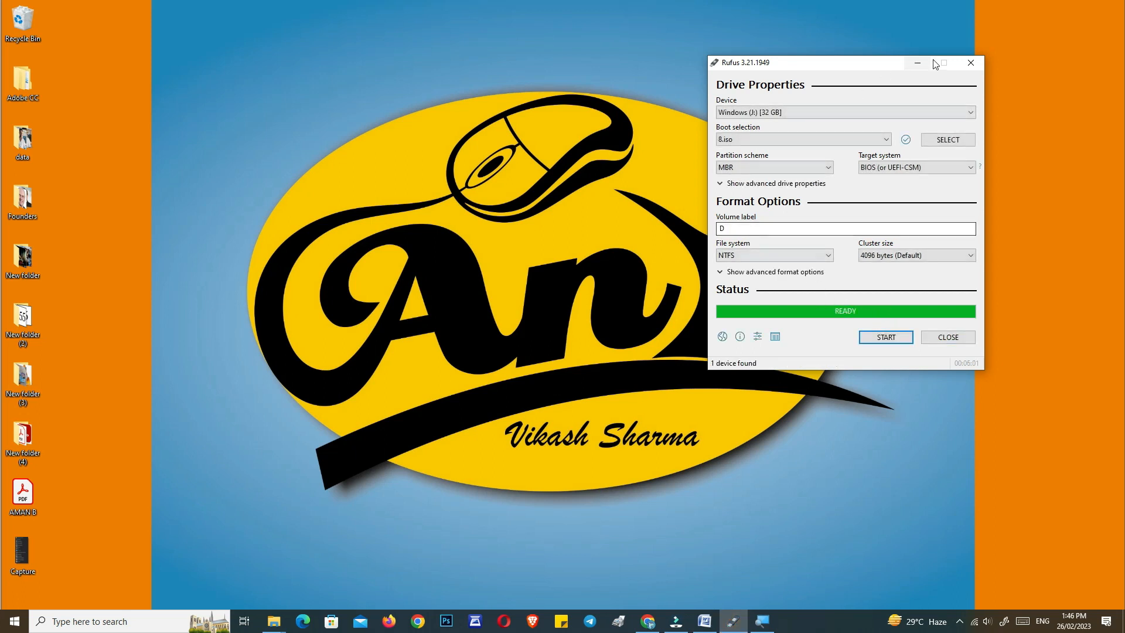
- Open This PC in File Explorer and eject the Windows (J:) pen drive
{"action": "key", "text": "super+e"}
{"action": "left_click", "coordinate": [39, 274]}
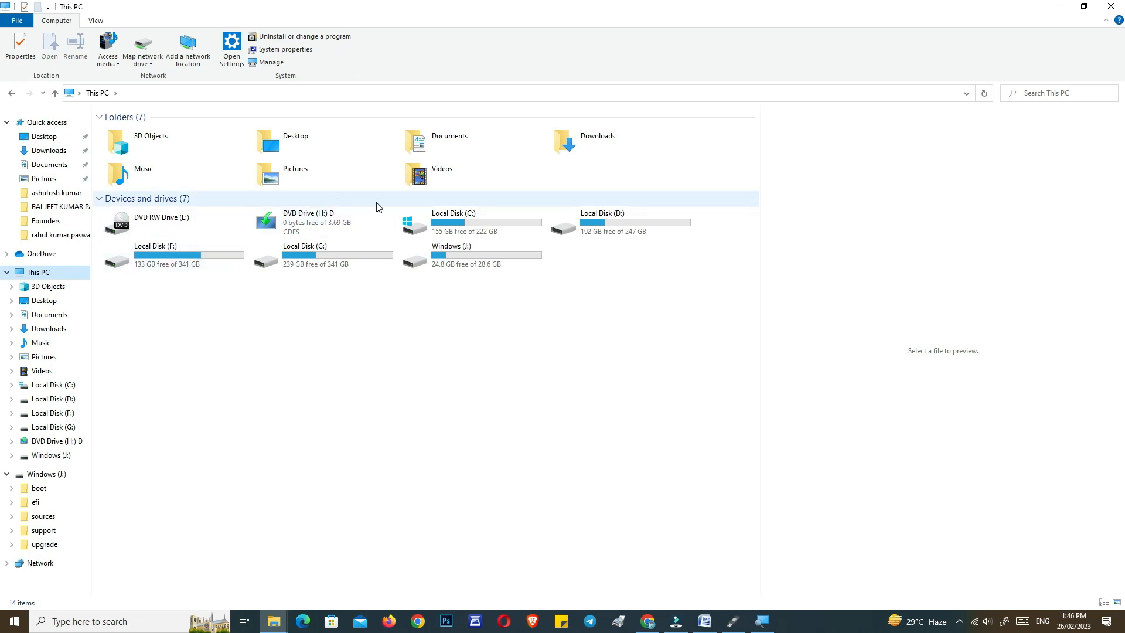
{"action": "left_click", "coordinate": [459, 259]}
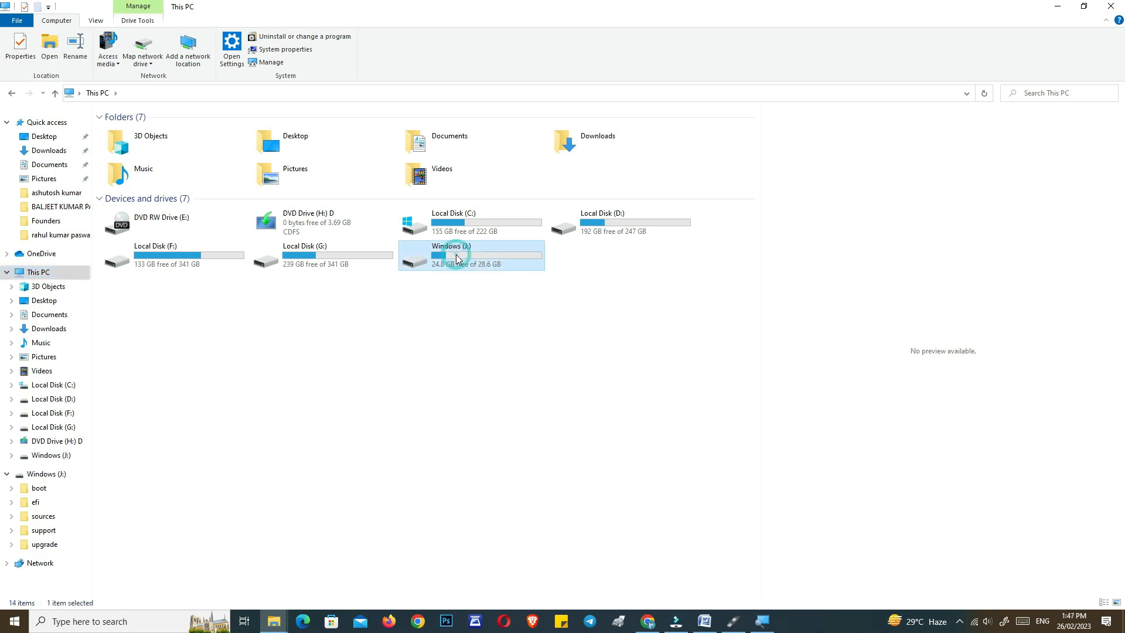
{"action": "right_click", "coordinate": [459, 265]}
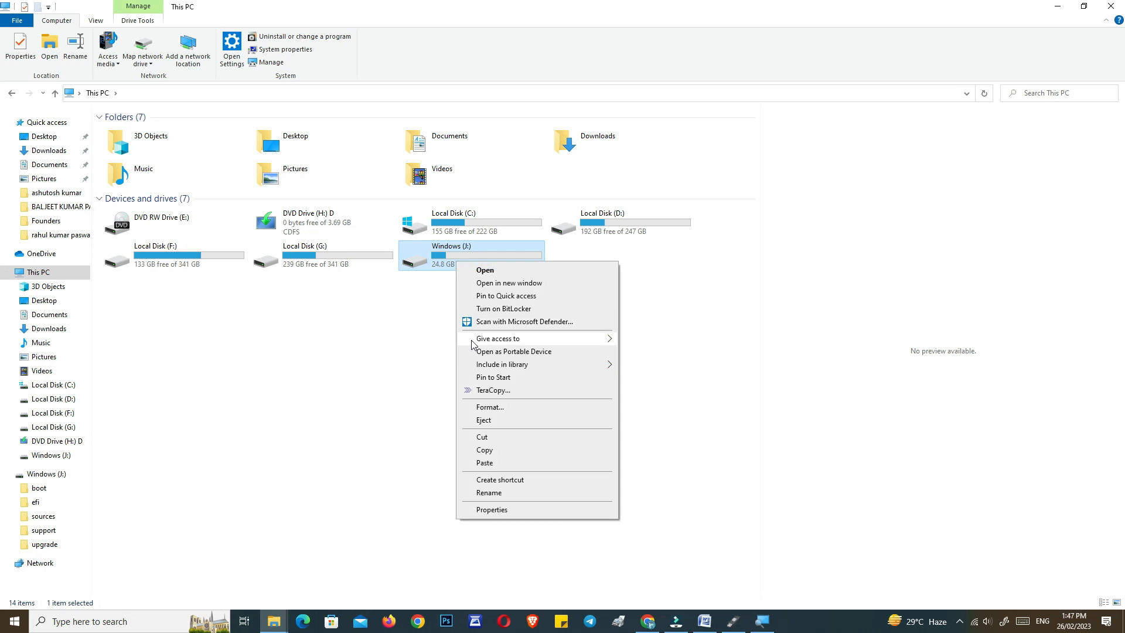
{"action": "left_click", "coordinate": [484, 421]}
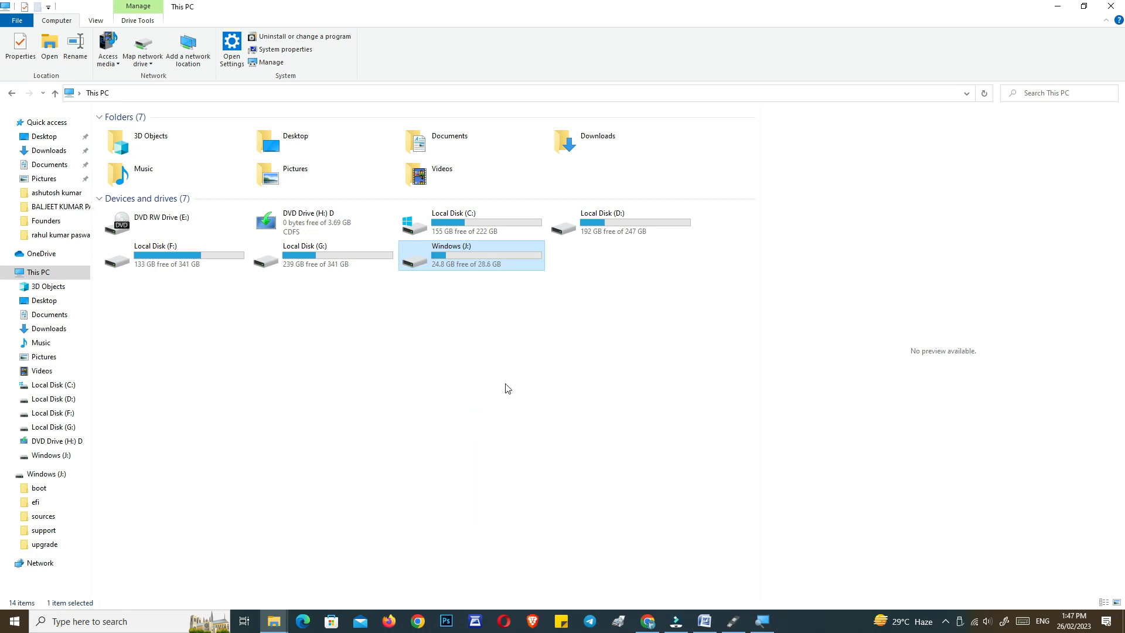